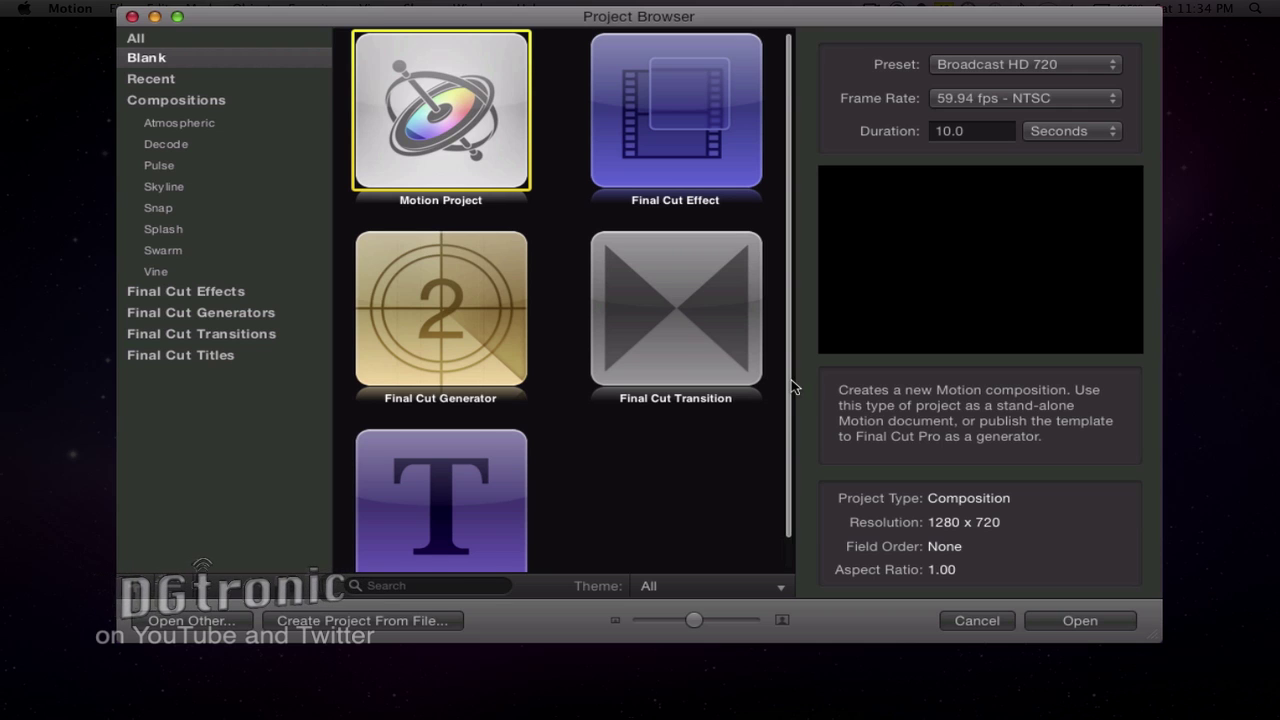
Examine the blank project types and the preset, frame rate and duration unit options, keeping Broadcast HD 720, 59.94 fps - NTSC and Seconds
scroll(792, 379, down, 2)
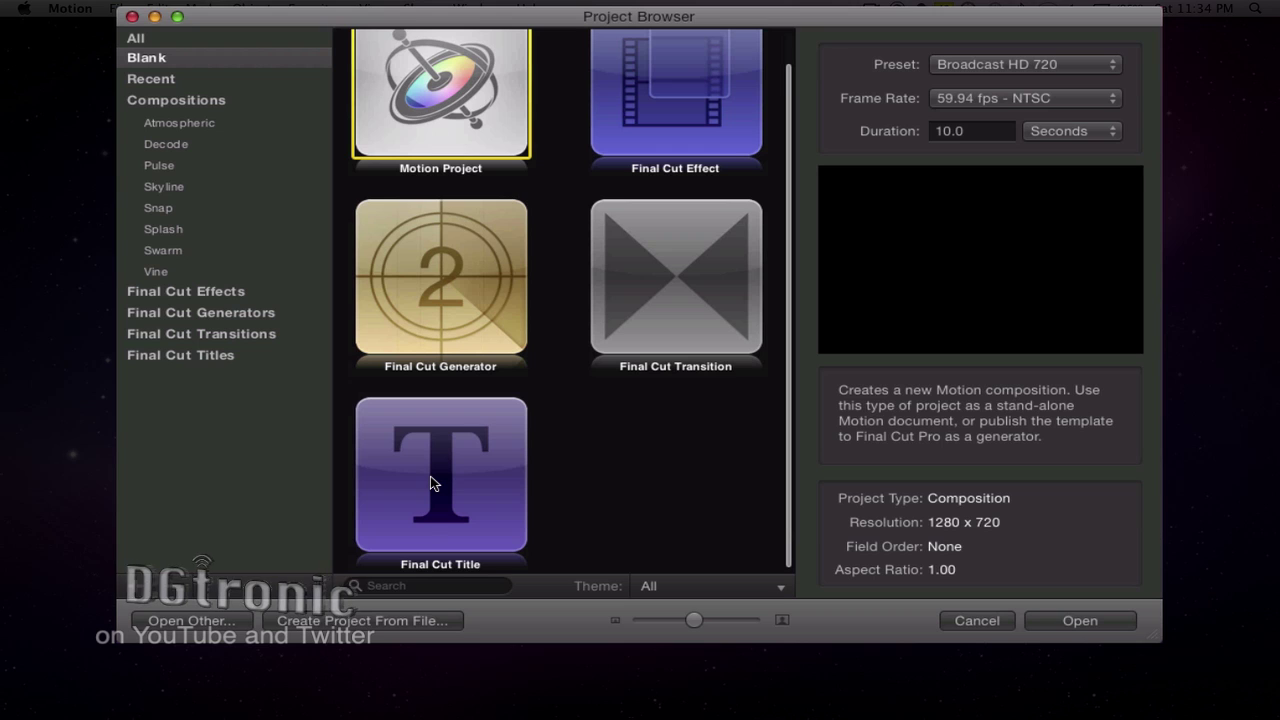
scroll(782, 385, up, 2)
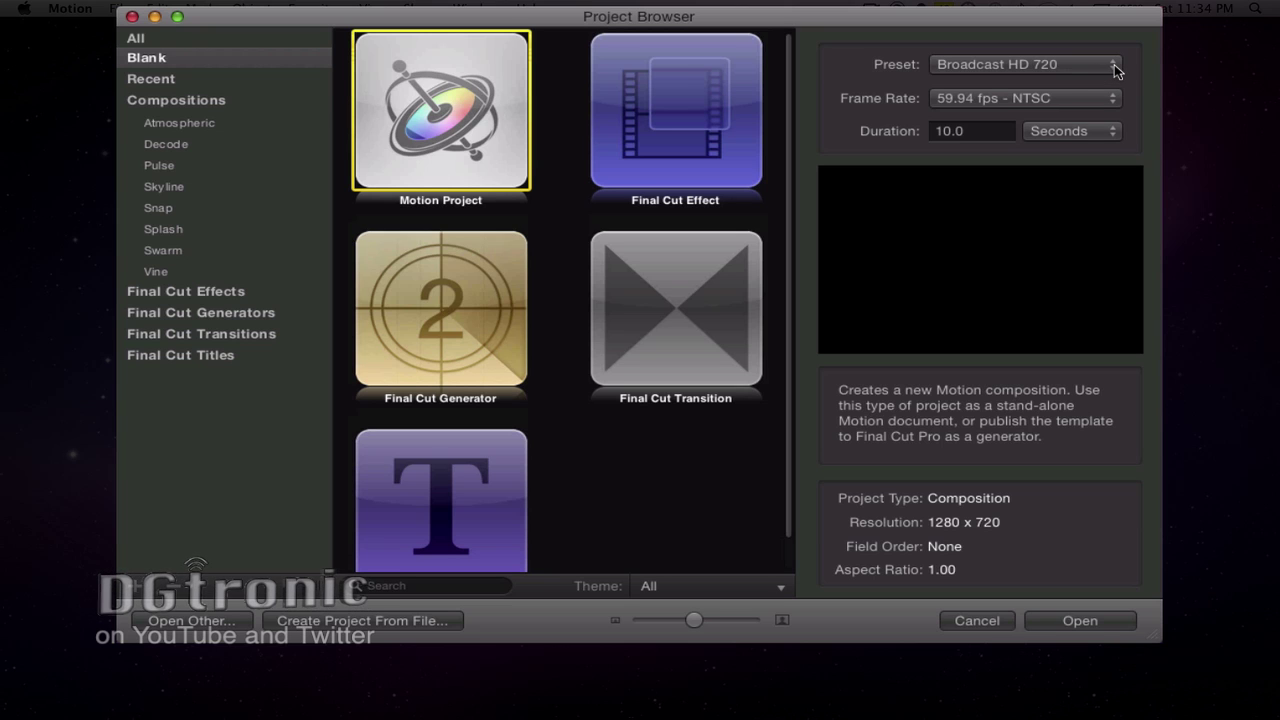
click(1115, 66)
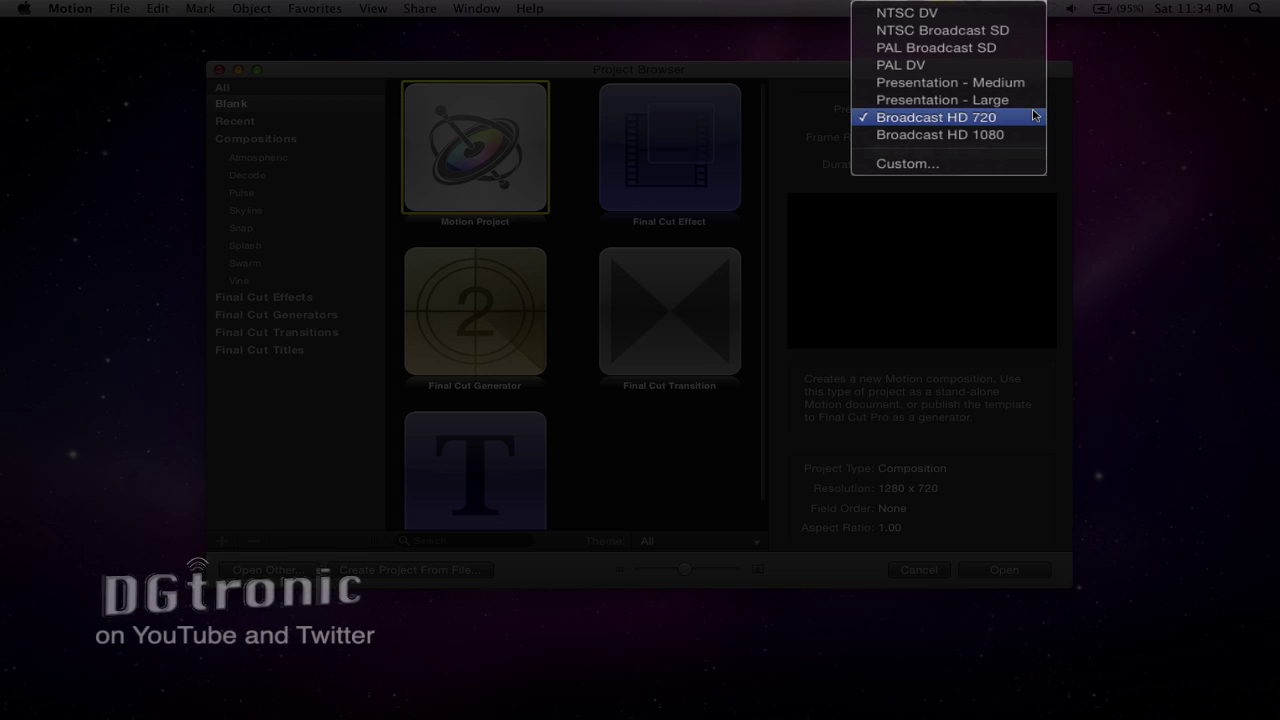
click(1035, 116)
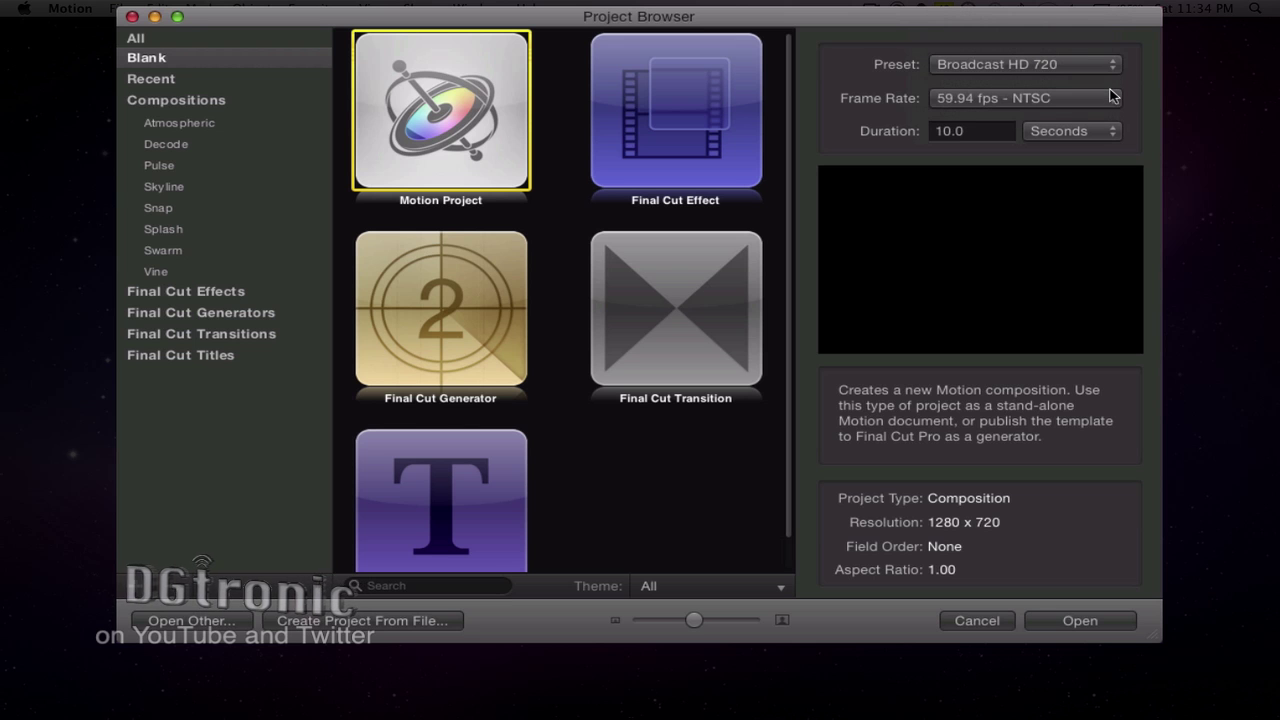
click(1035, 140)
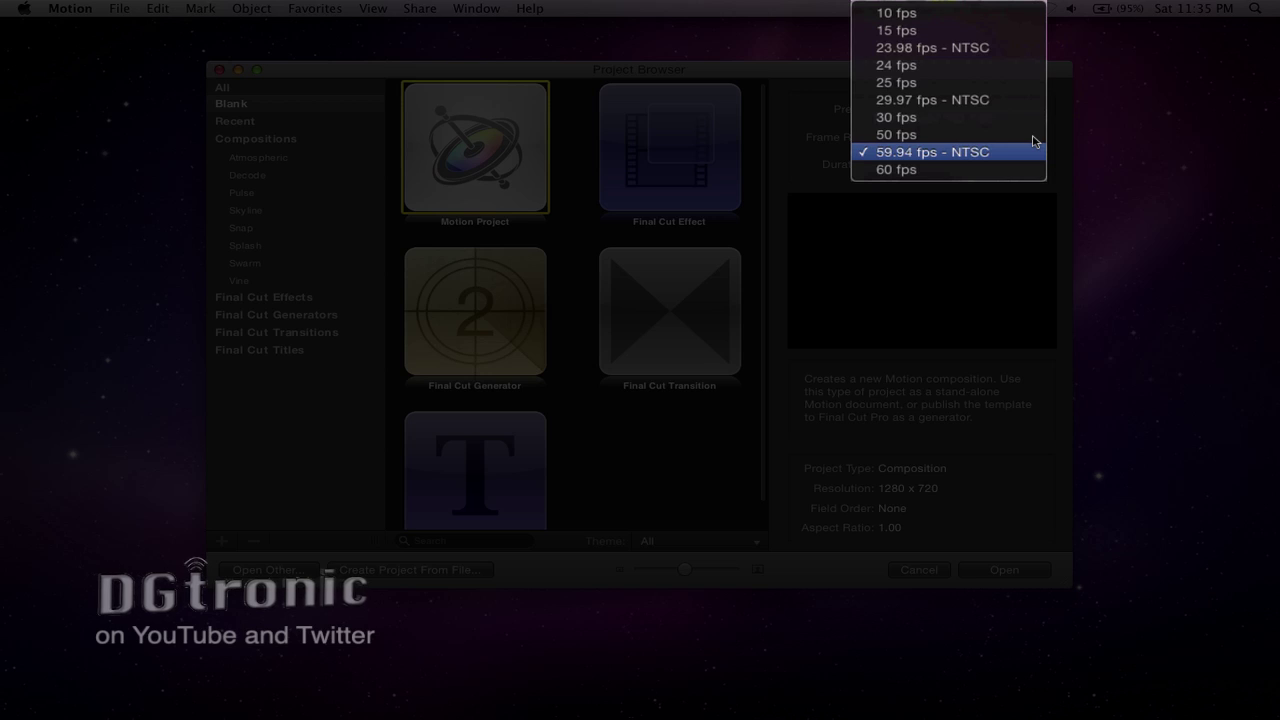
click(1034, 148)
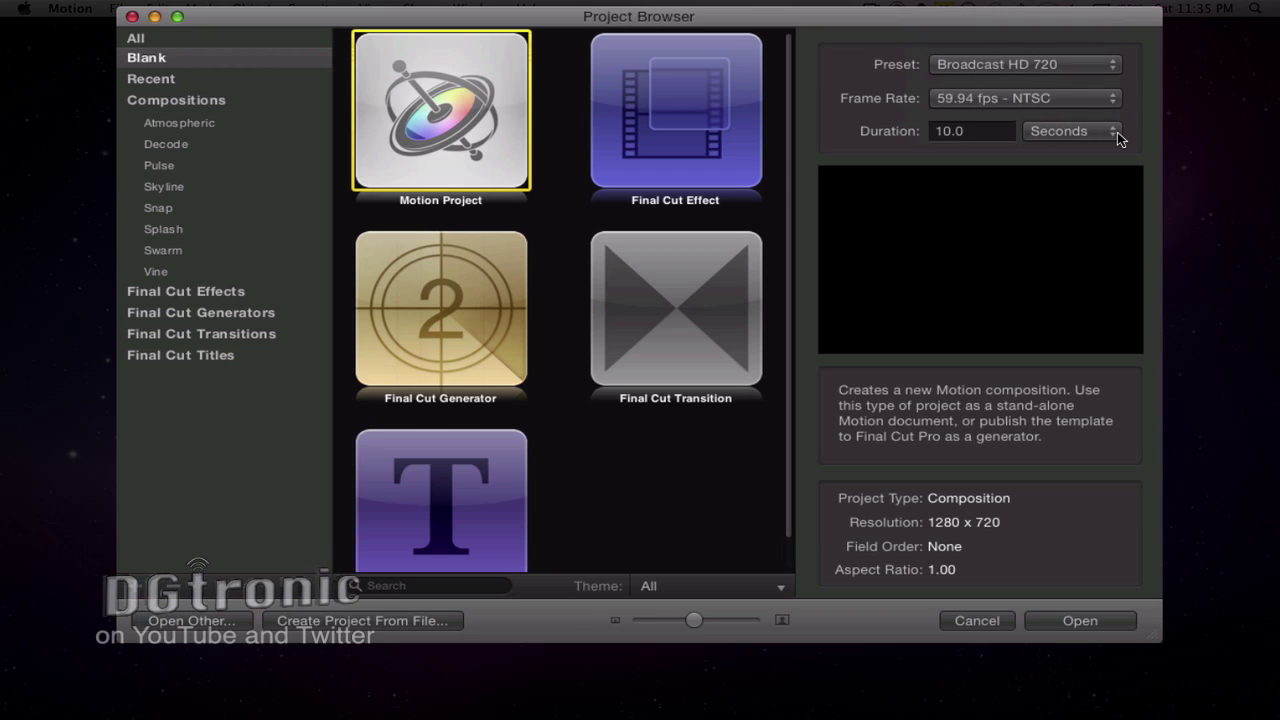
click(1117, 132)
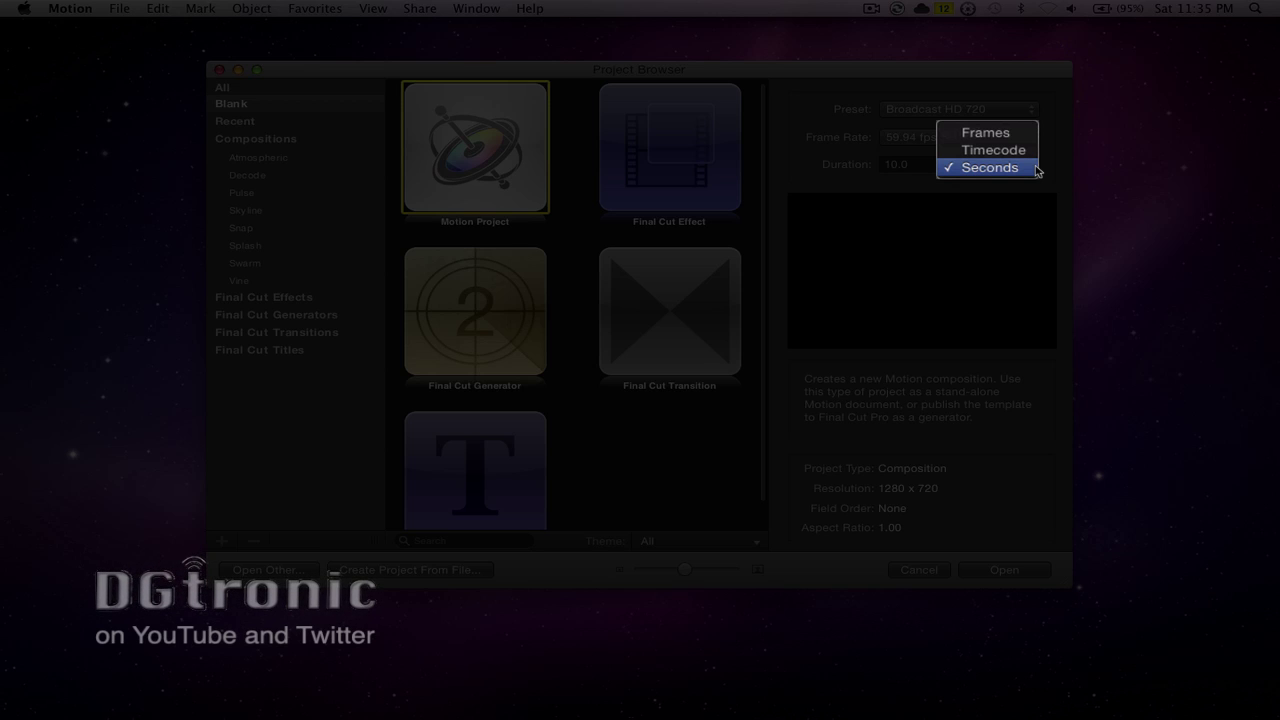
click(1037, 170)
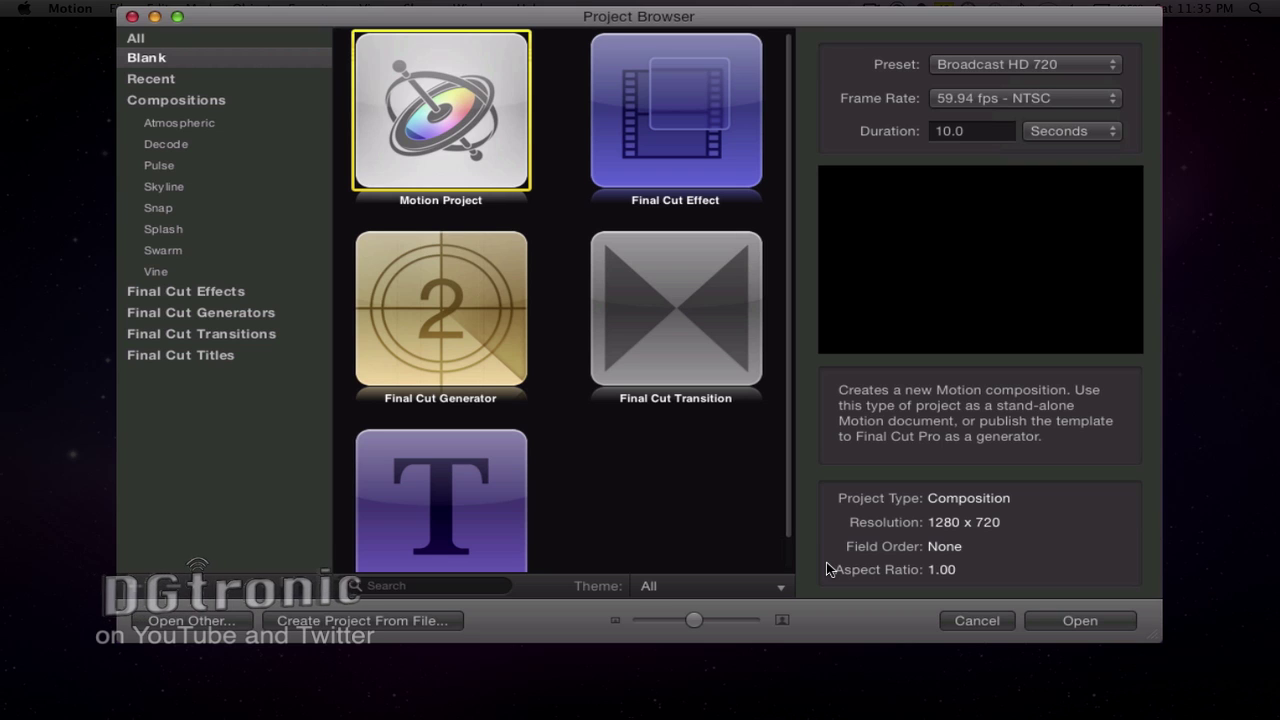
Look through the DGtronic folder for existing projects to open, and leave without opening one
click(211, 622)
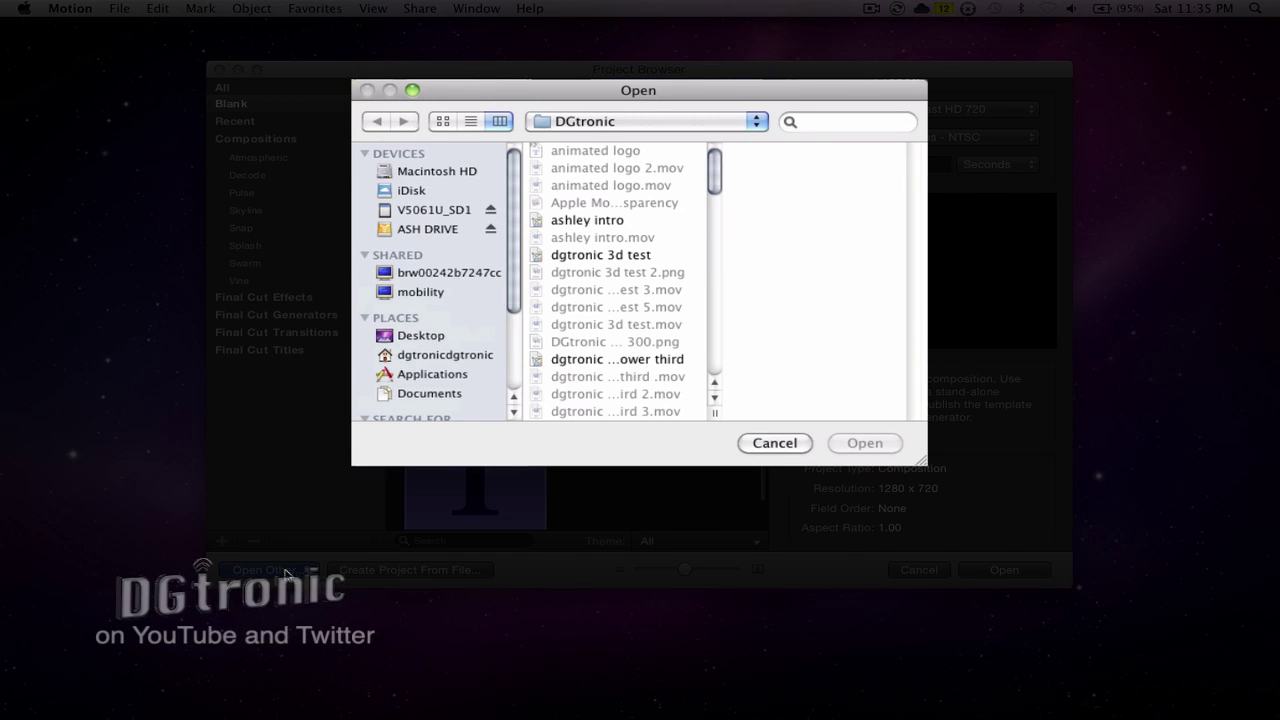
drag(713, 177, 714, 352)
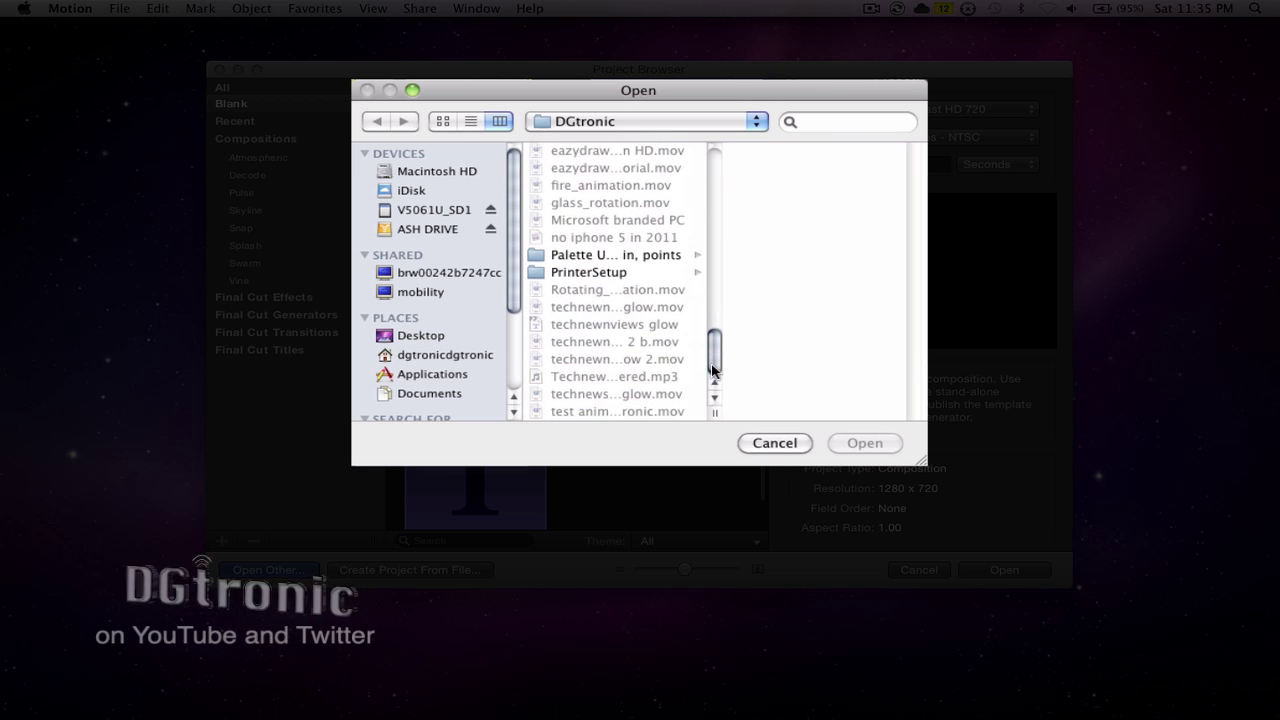
click(770, 444)
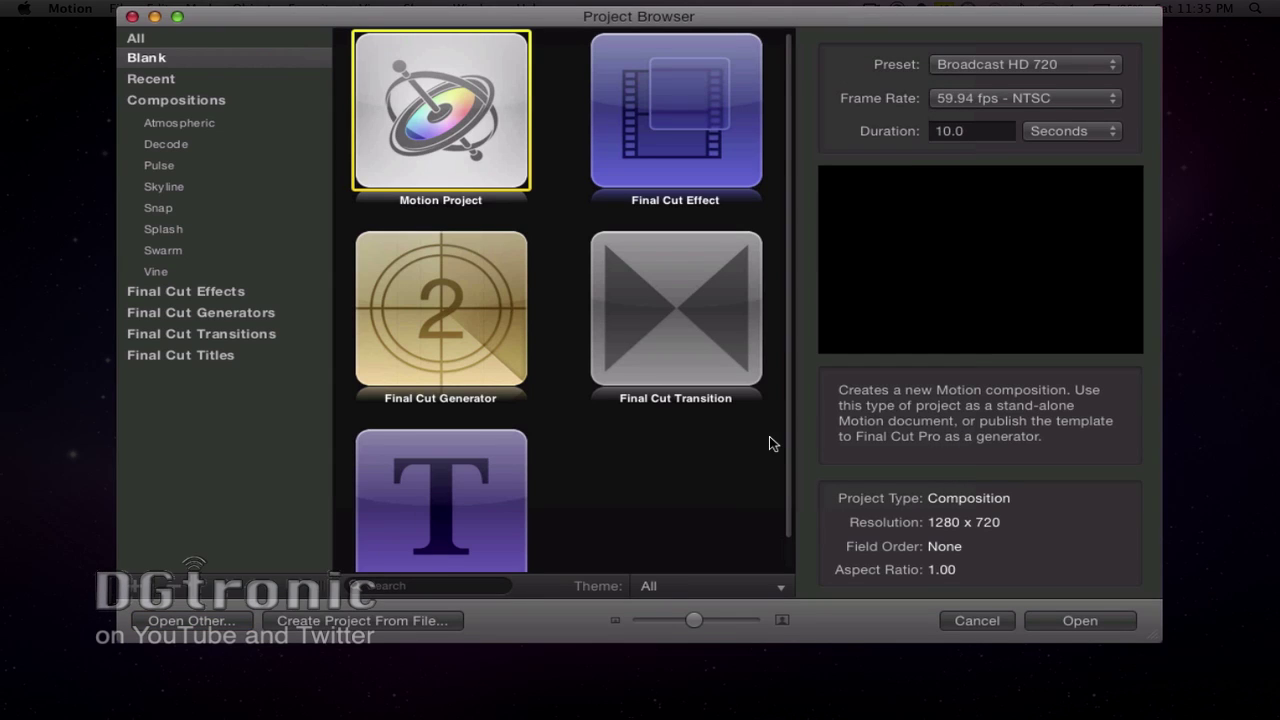
Look through the DGtronic folder for media files to create a project from, and leave without importing one
click(372, 622)
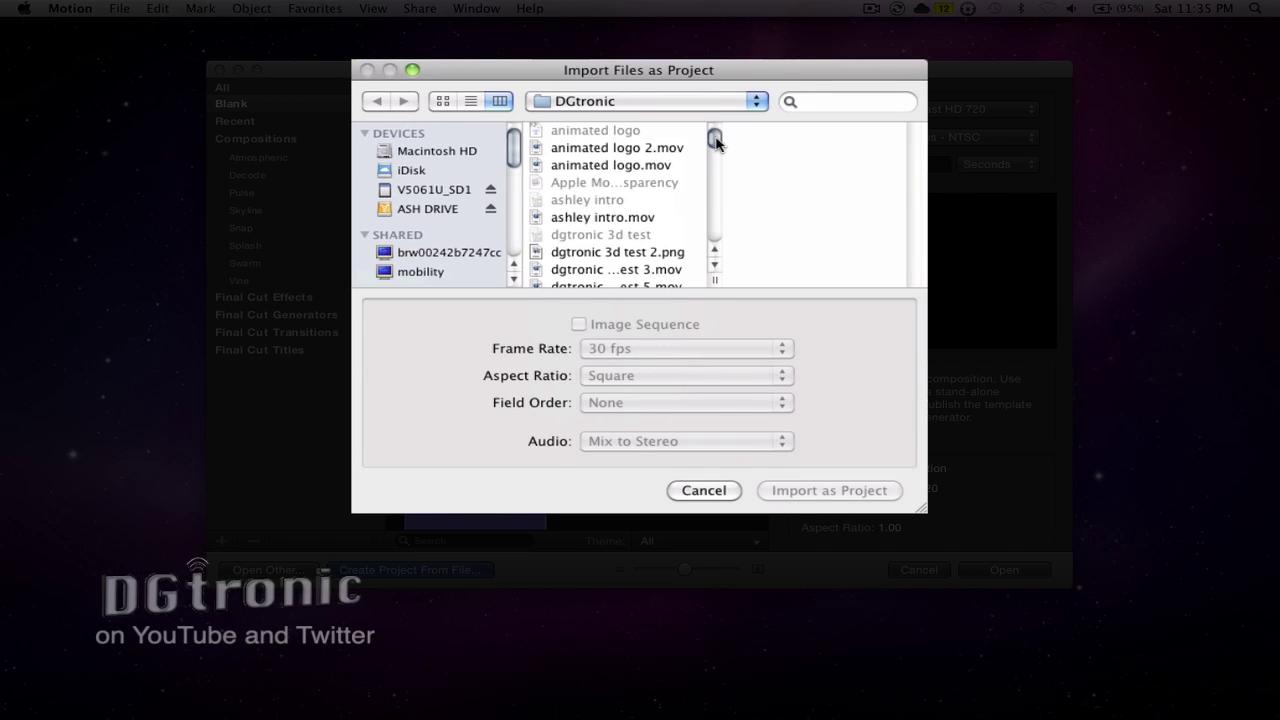
drag(715, 143, 697, 234)
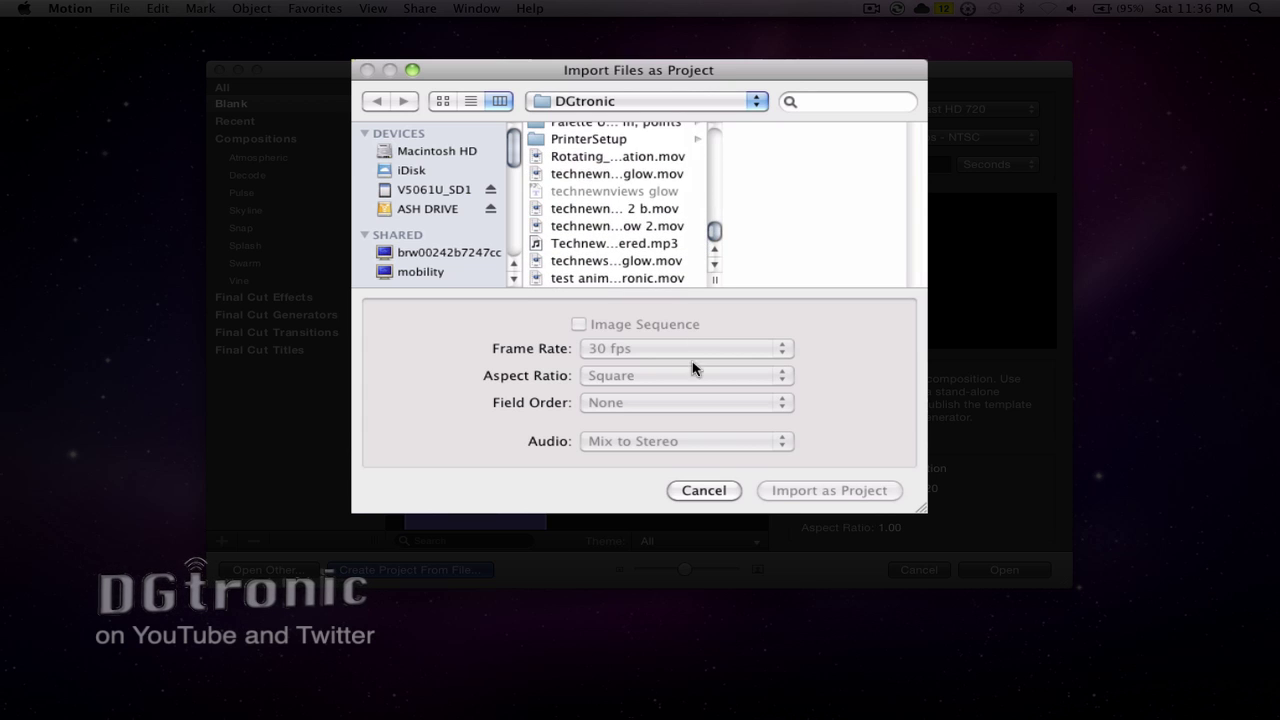
click(704, 490)
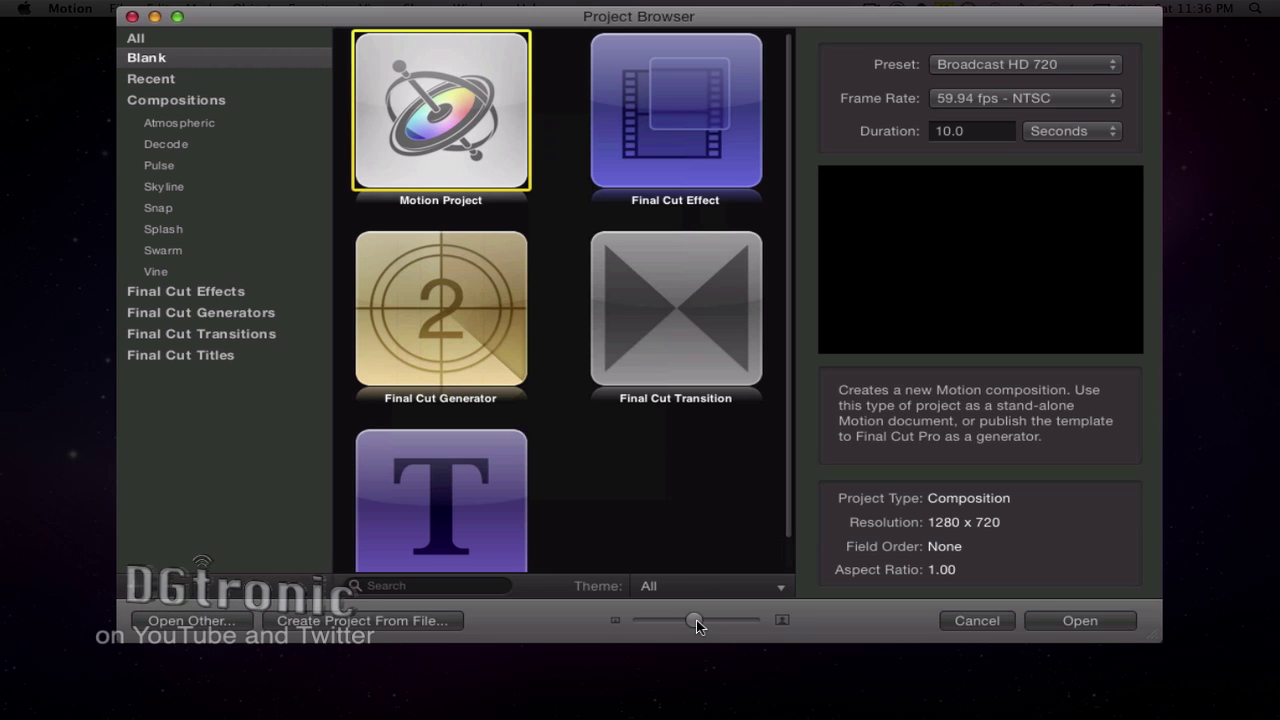
Shrink the project template thumbnails and check the theme filter choices, keeping All
drag(696, 620, 670, 622)
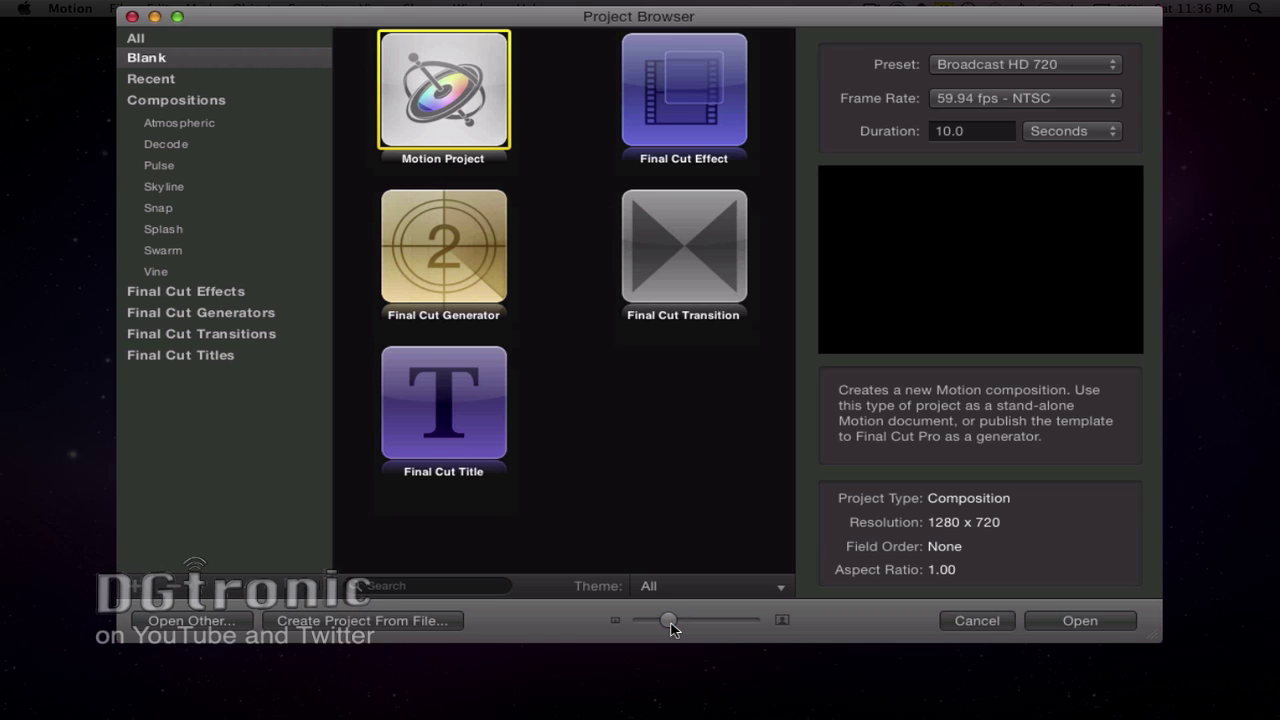
click(778, 588)
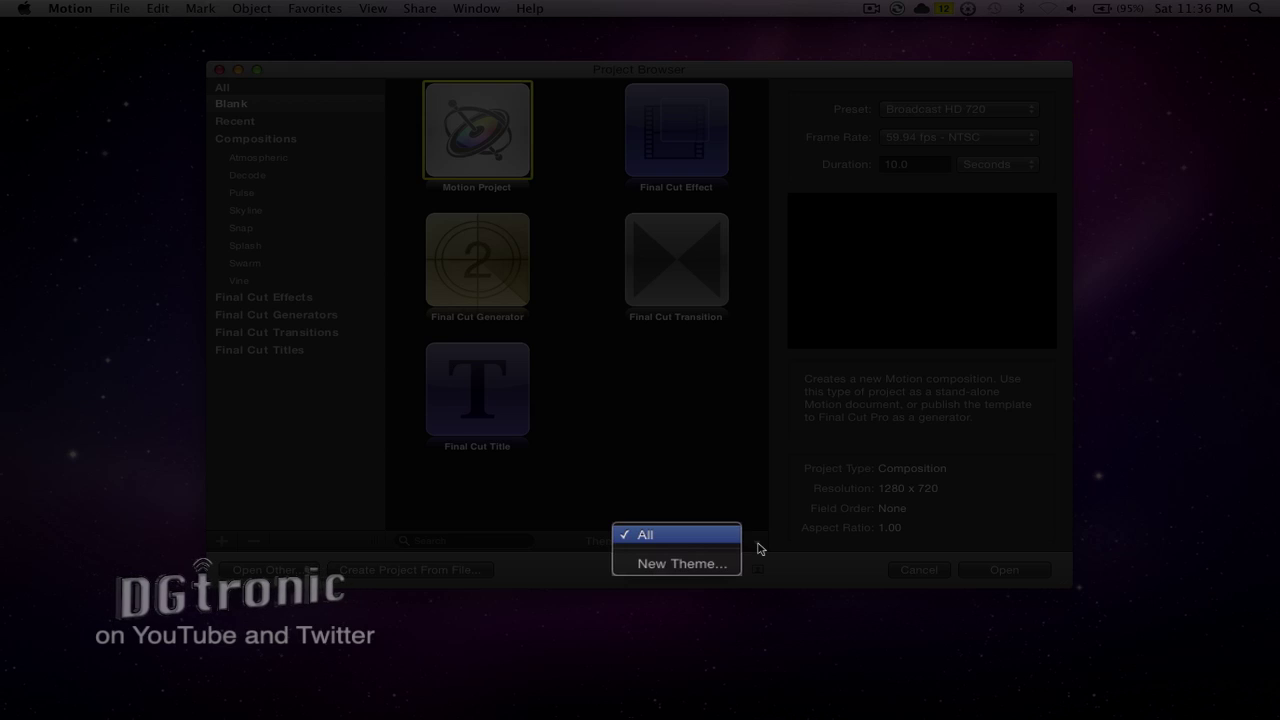
click(758, 548)
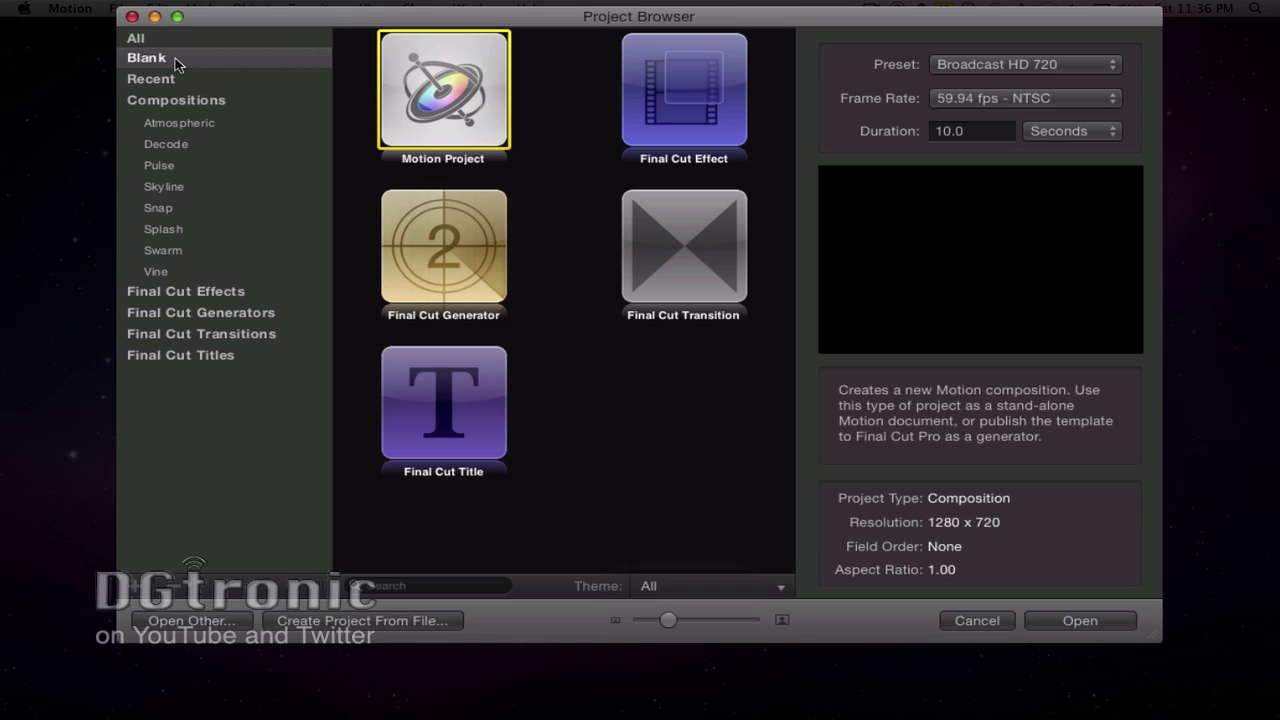
Examine the composition templates, including the Atmospheric, Decode, Pulse, Skyline, Snap, Splash, Swarm and Vine groups
click(145, 105)
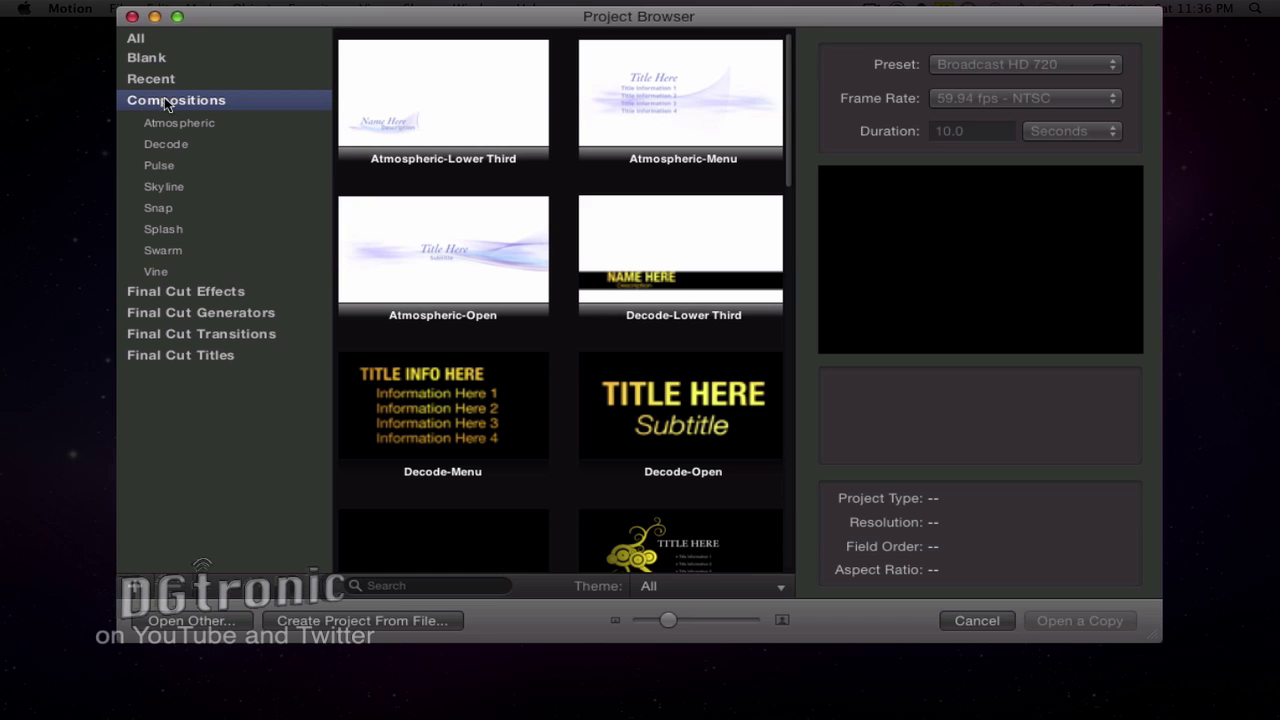
drag(793, 84, 782, 508)
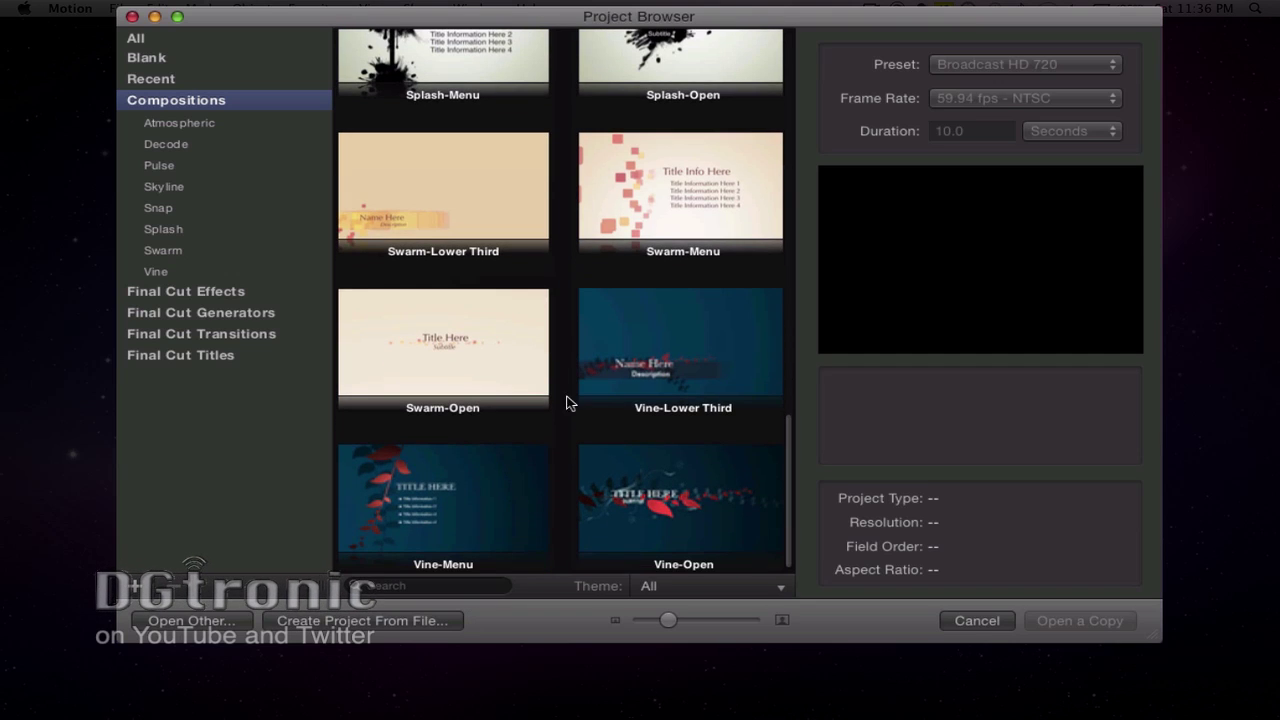
click(176, 122)
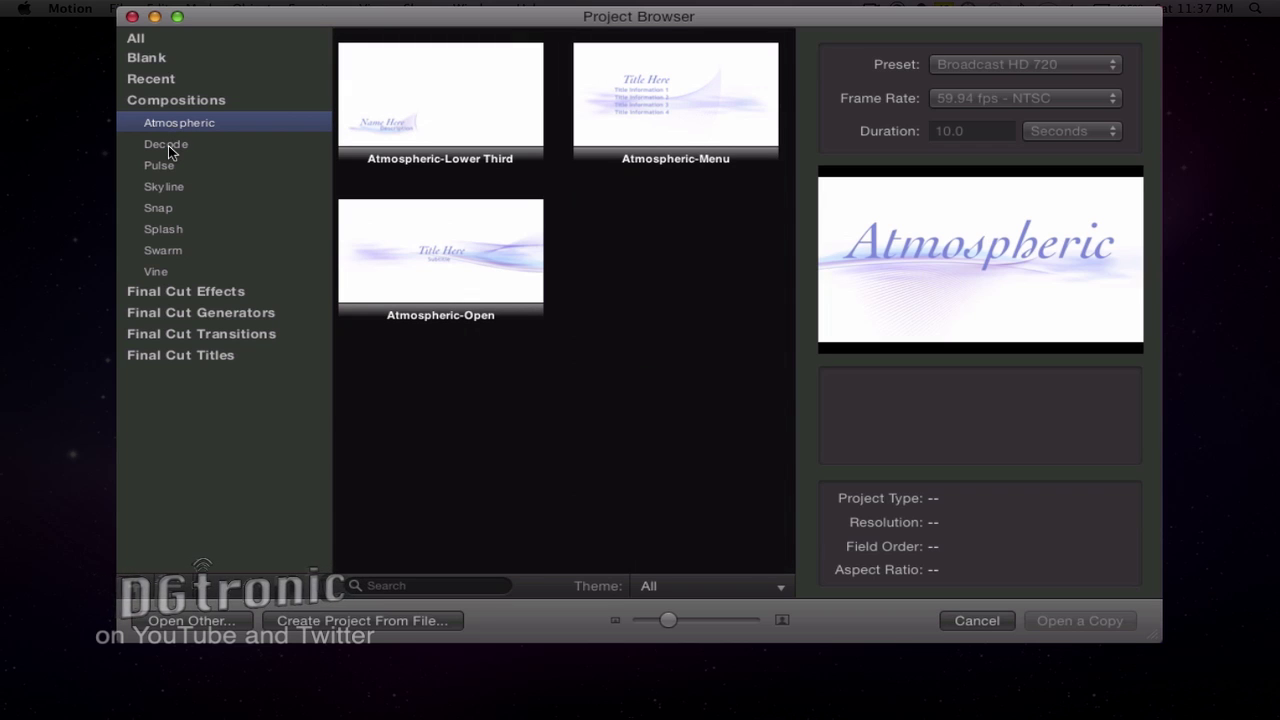
click(171, 148)
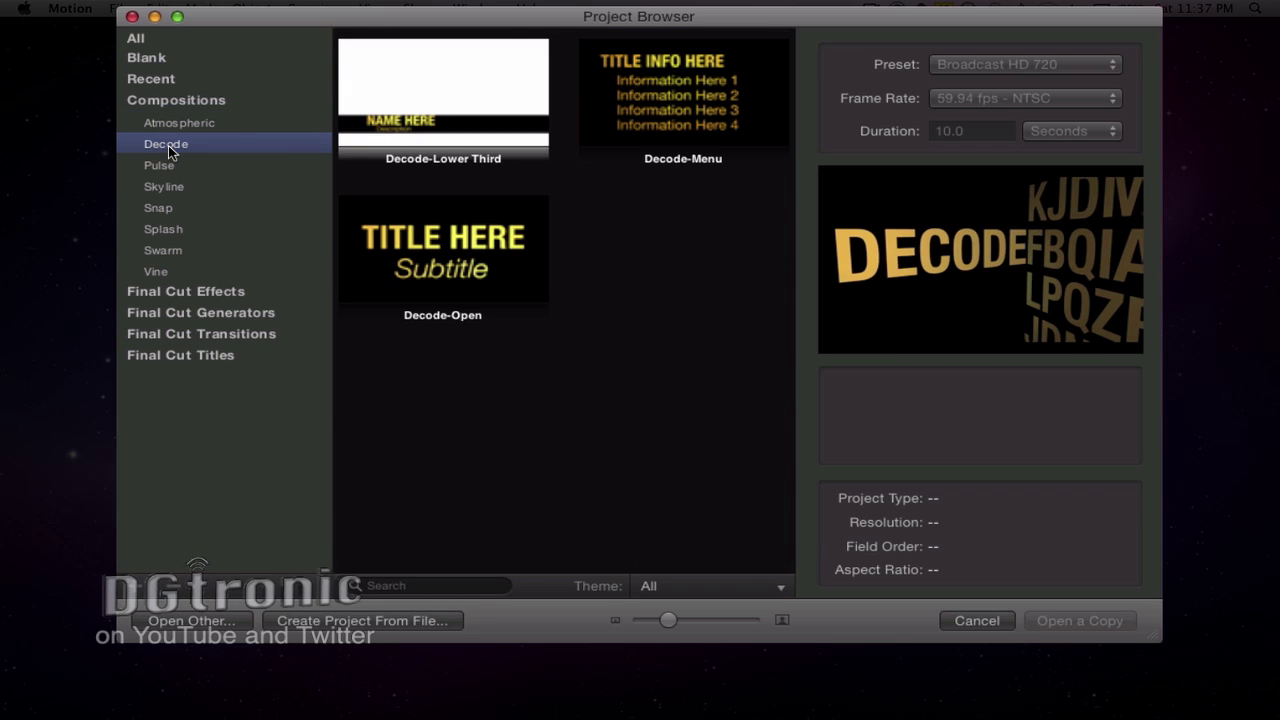
click(163, 170)
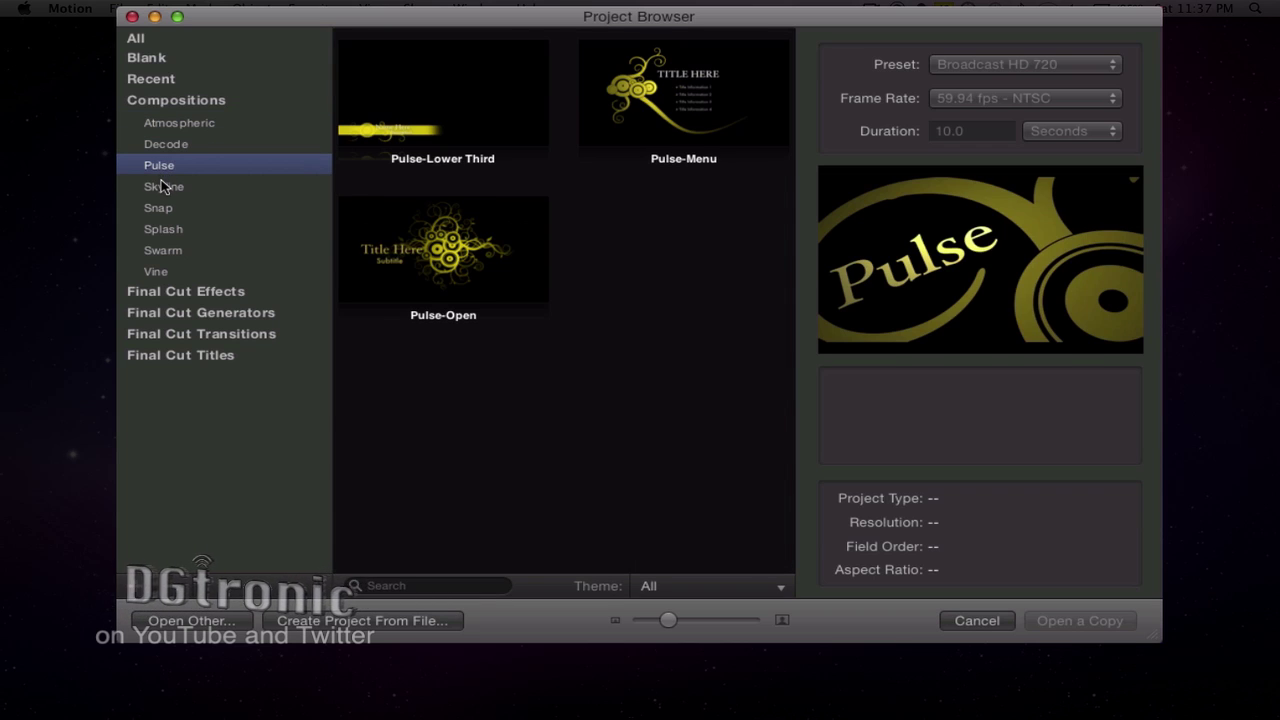
click(163, 192)
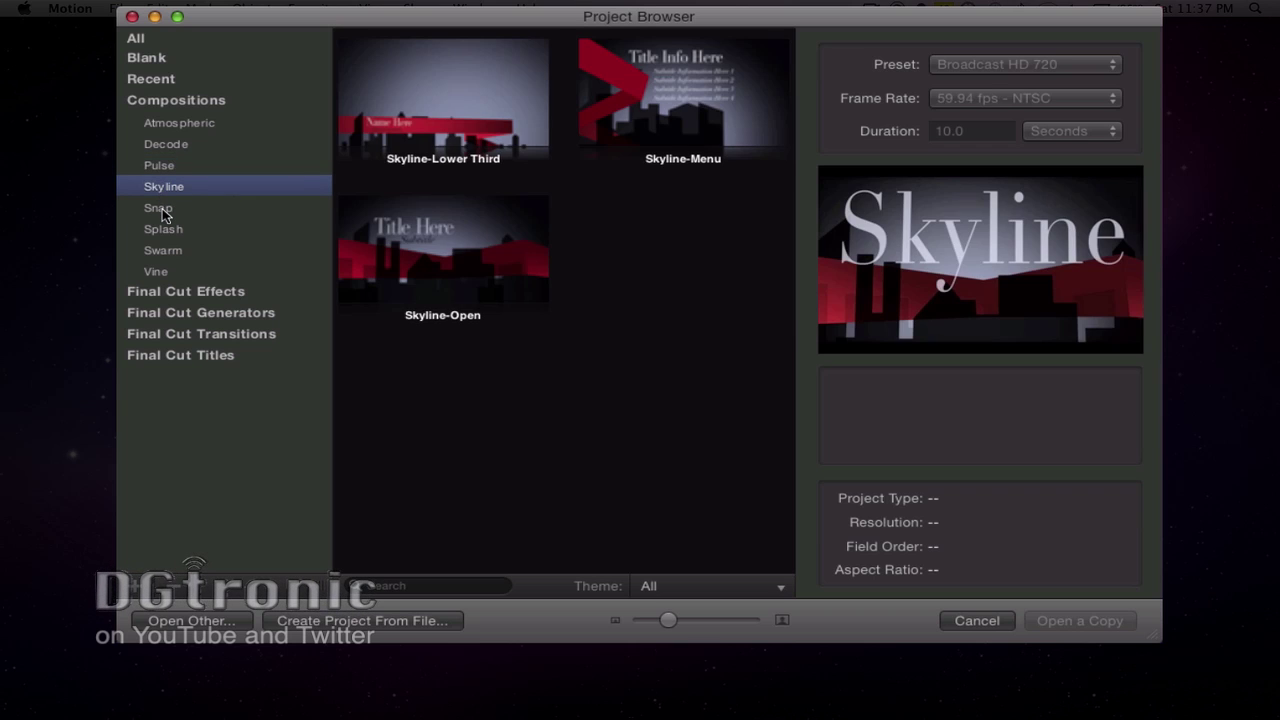
click(163, 212)
click(163, 233)
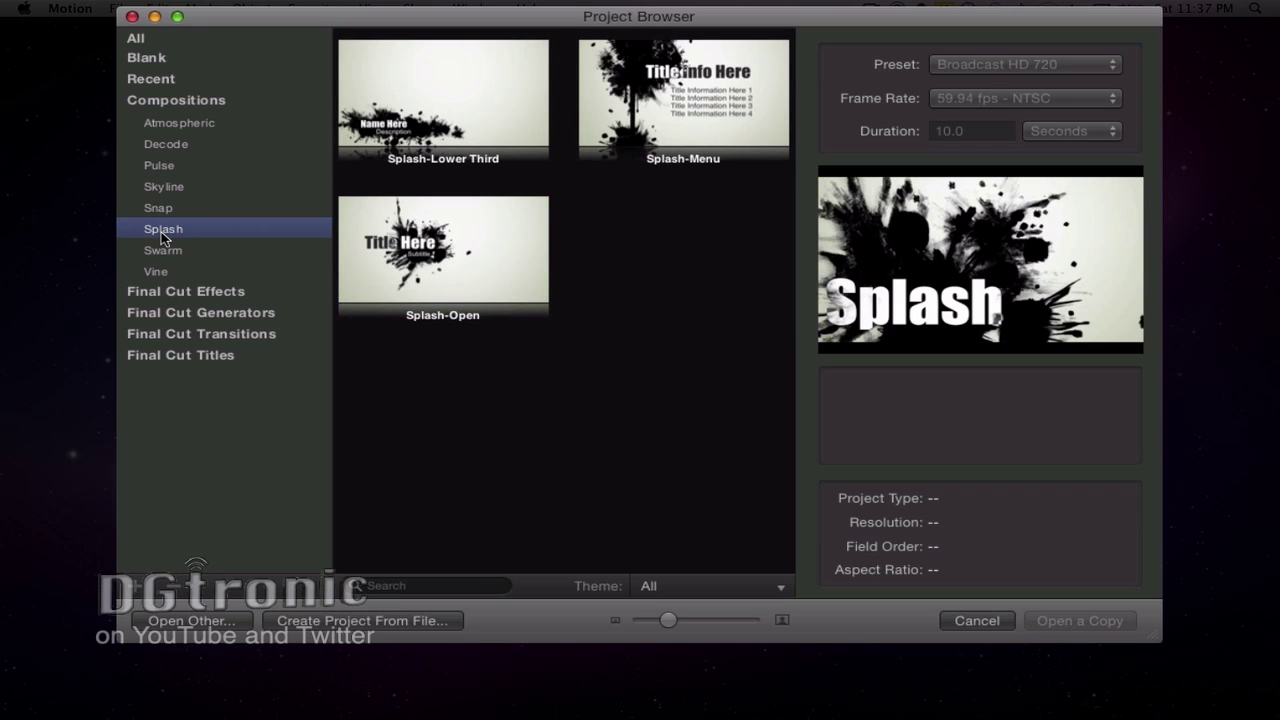
click(164, 254)
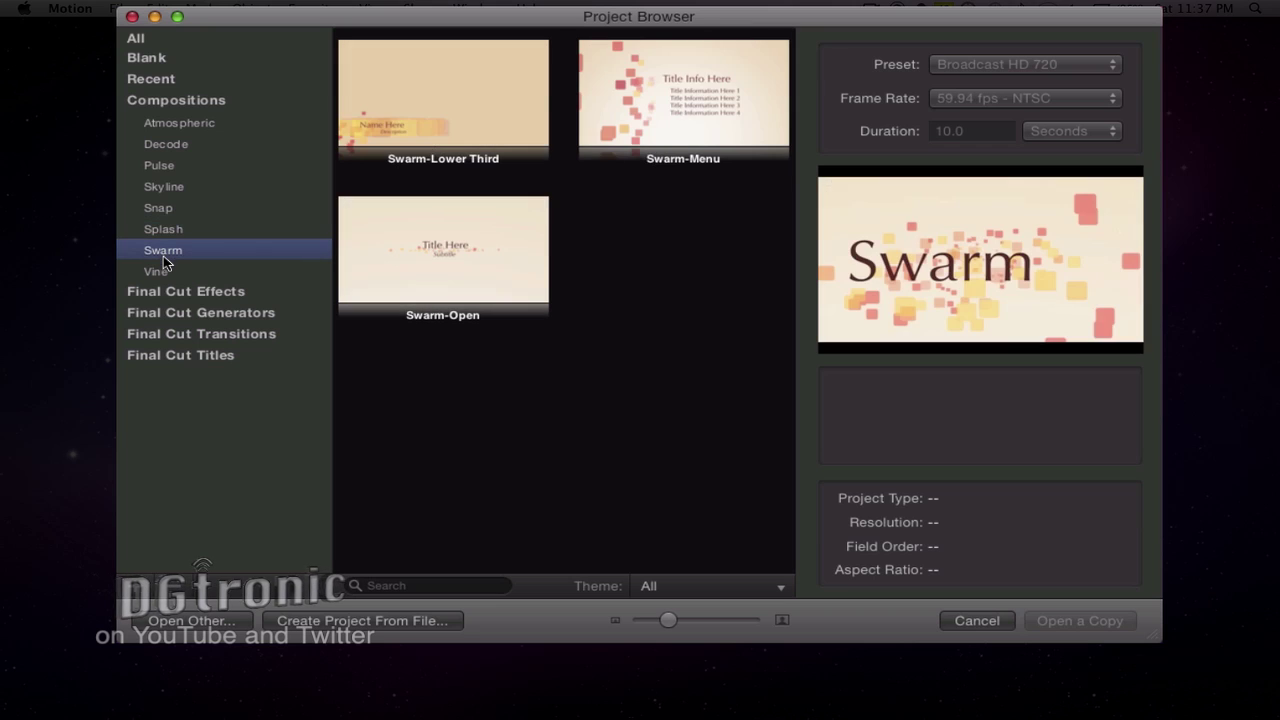
click(159, 271)
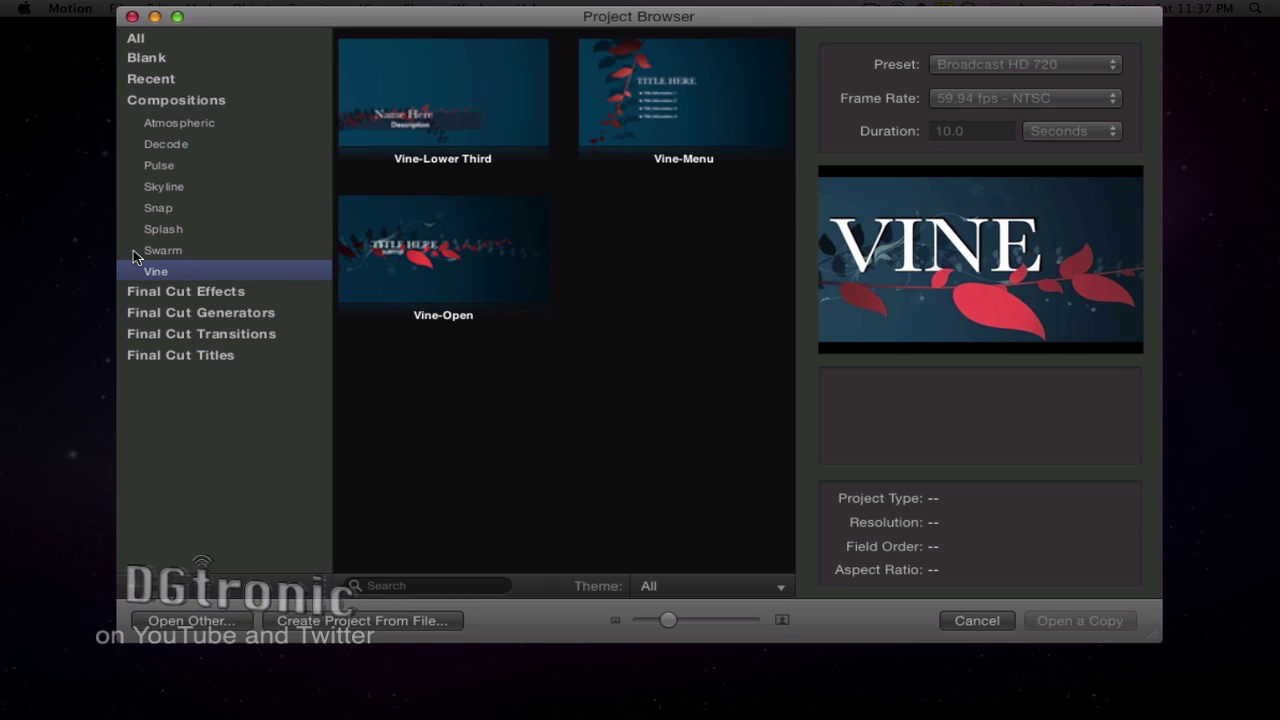
Check the Final Cut Effects, Generators, Transitions and Titles categories for templates
click(170, 292)
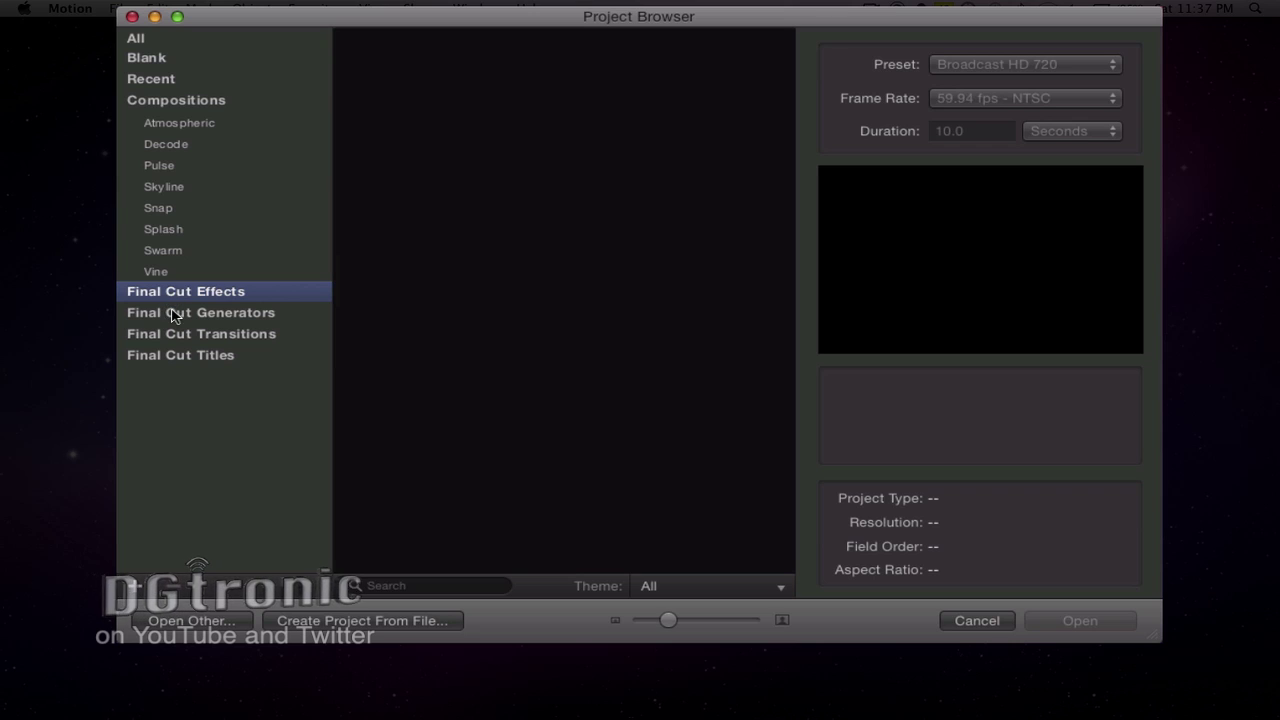
click(172, 318)
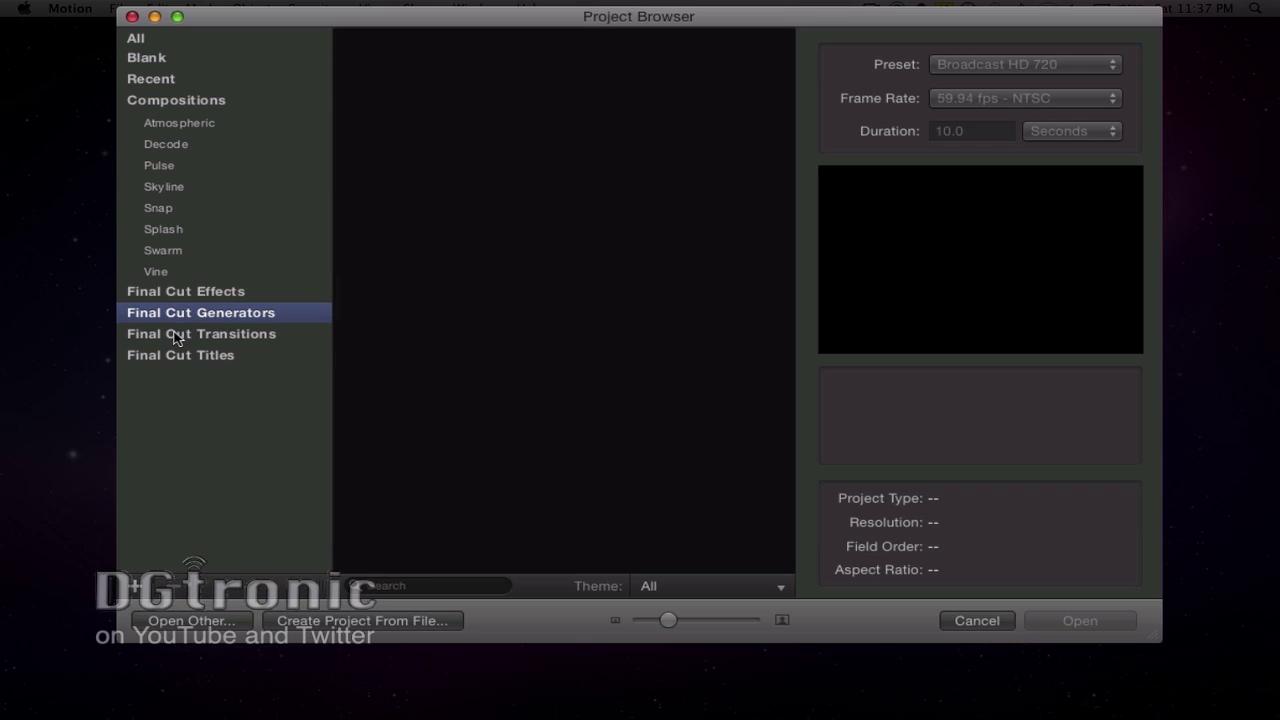
click(175, 336)
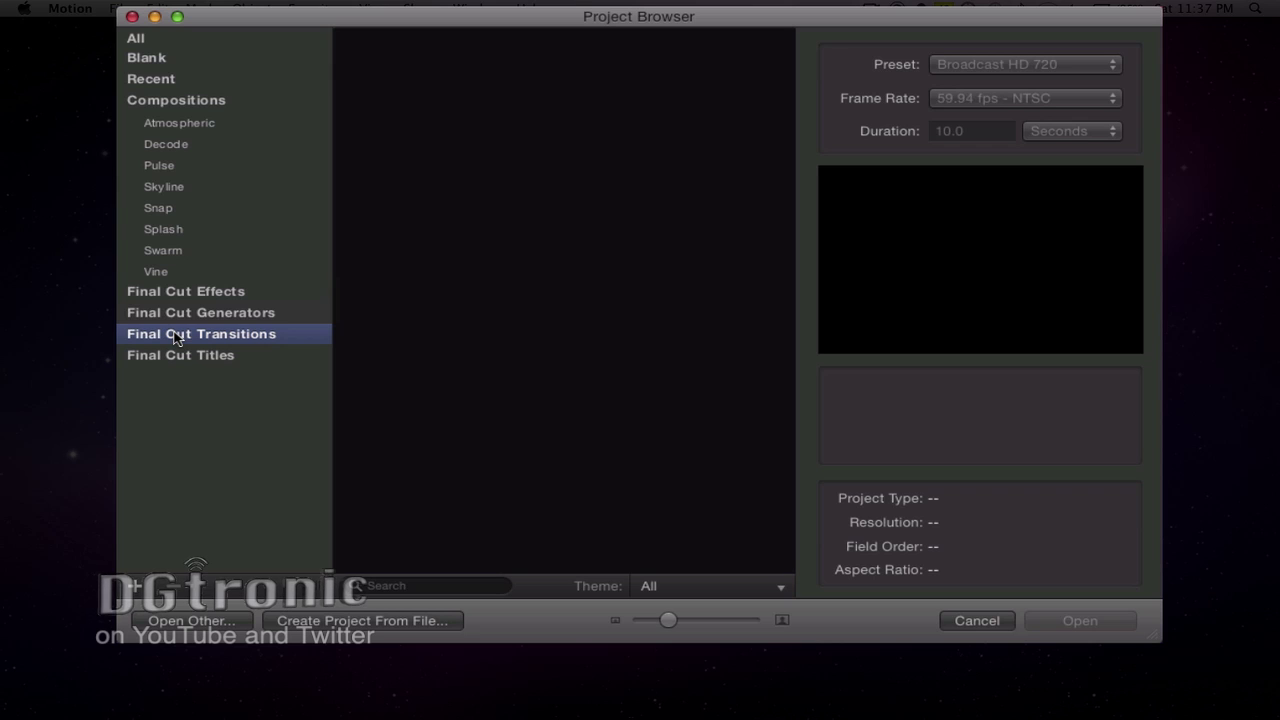
click(177, 358)
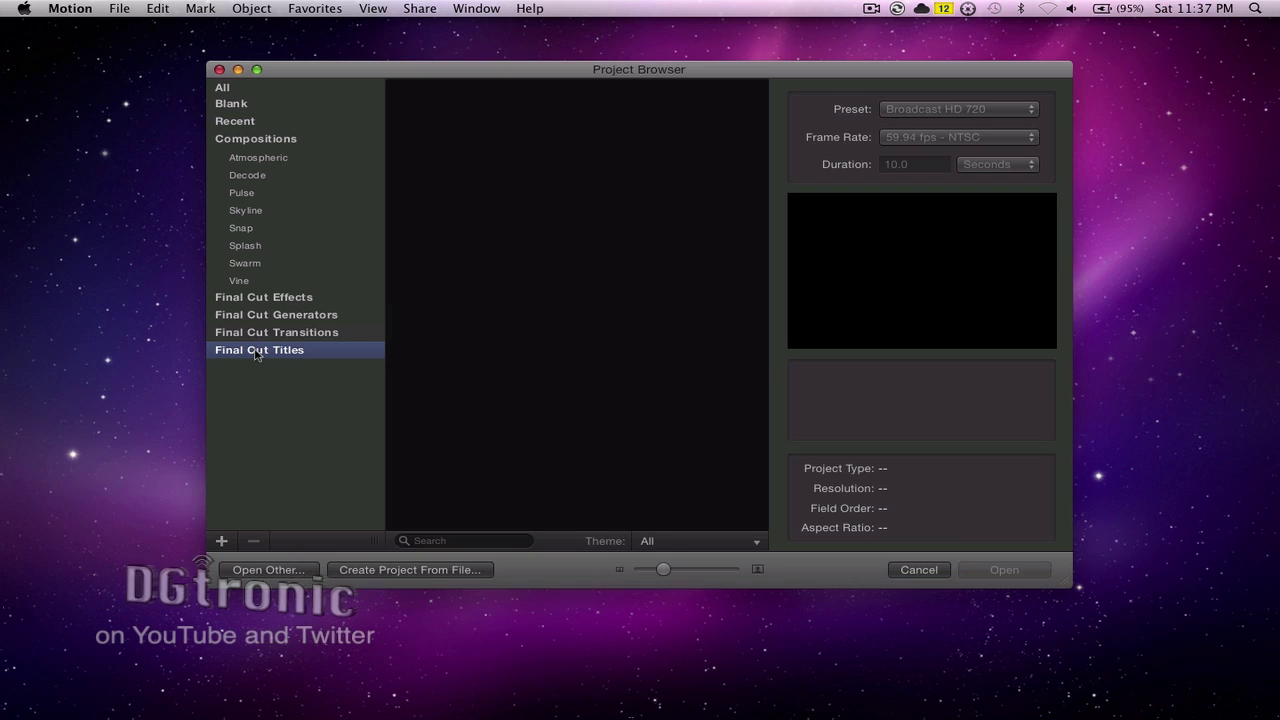
click(277, 299)
click(275, 316)
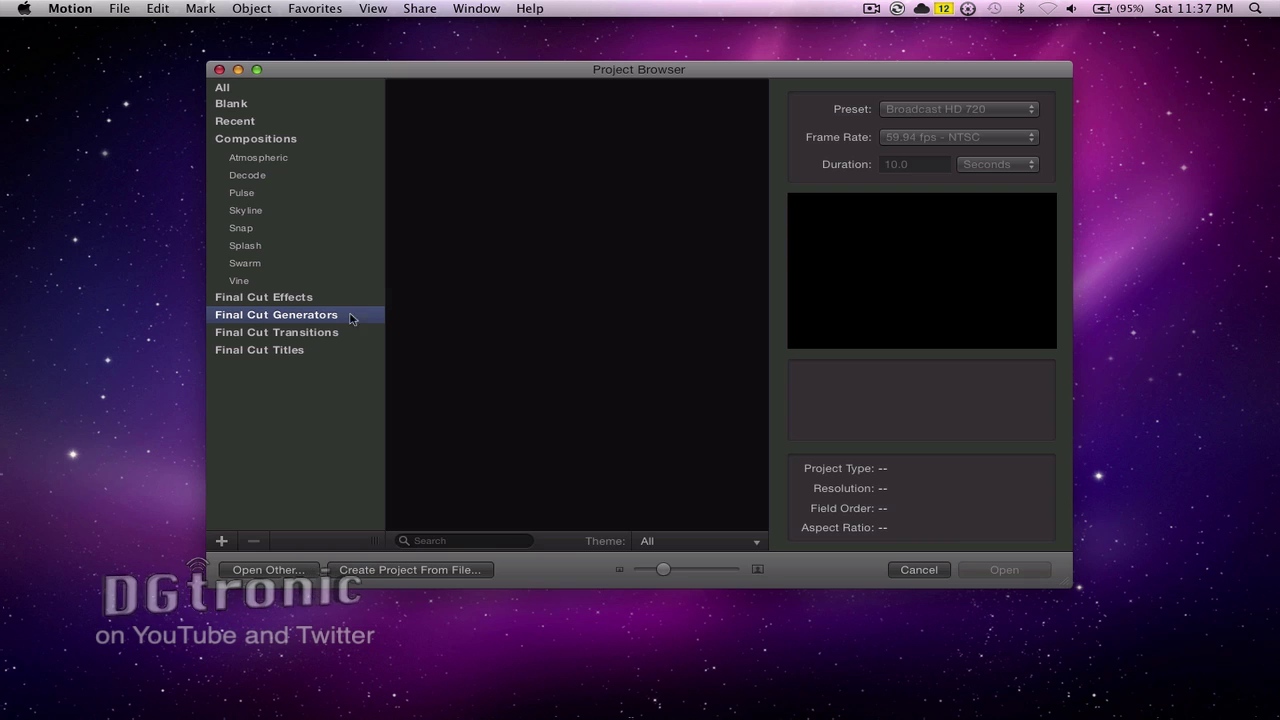
click(294, 336)
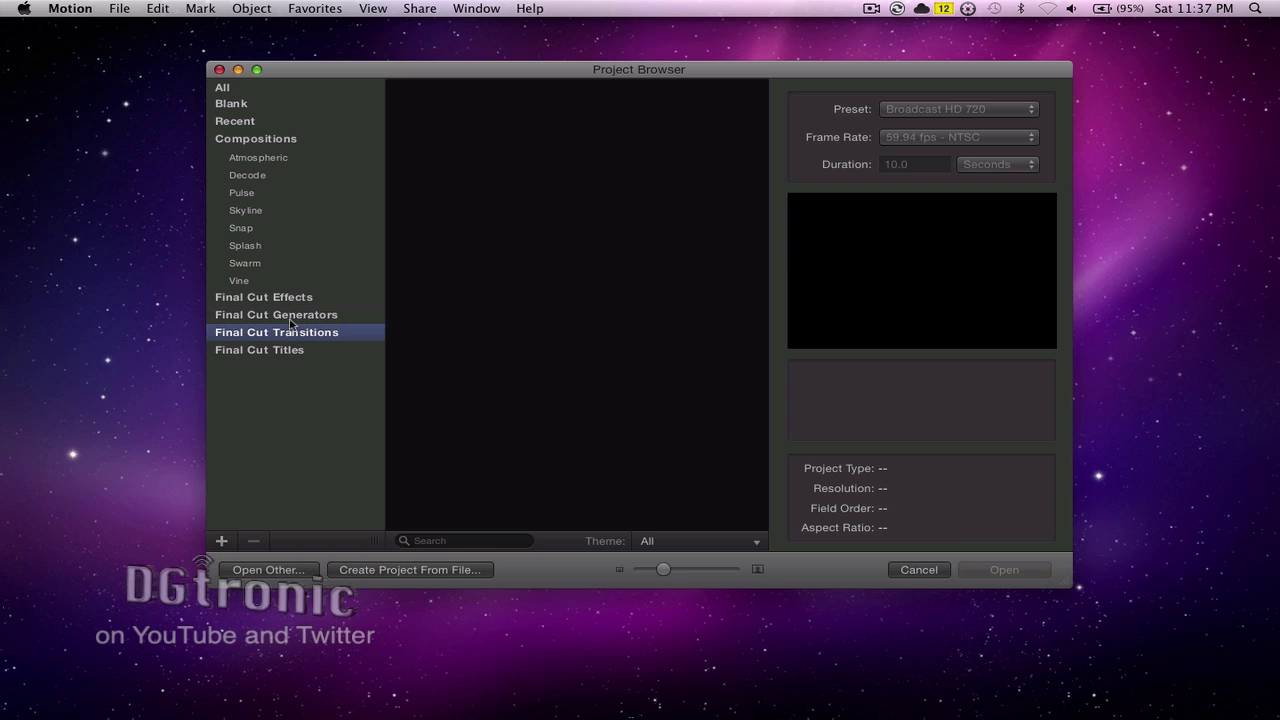
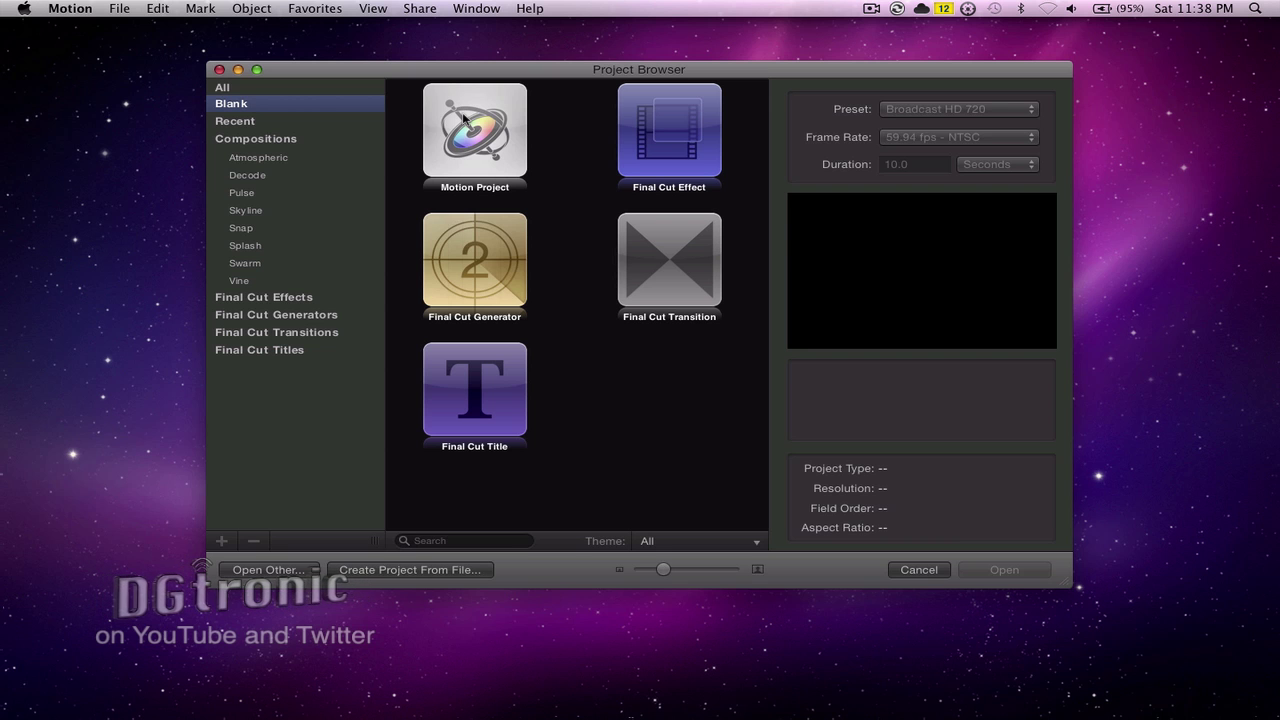
Create a blank Motion project with the Broadcast HD 720 preset and hide its timeline
double_click(463, 118)
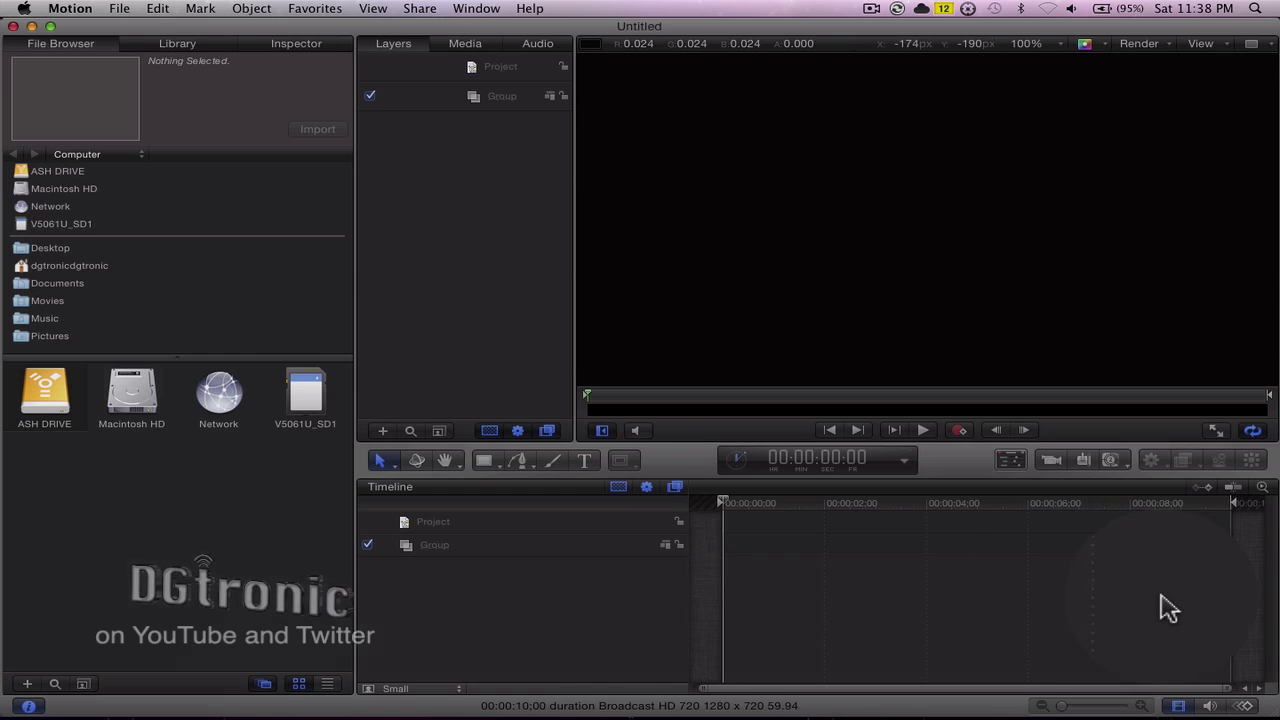
click(1178, 705)
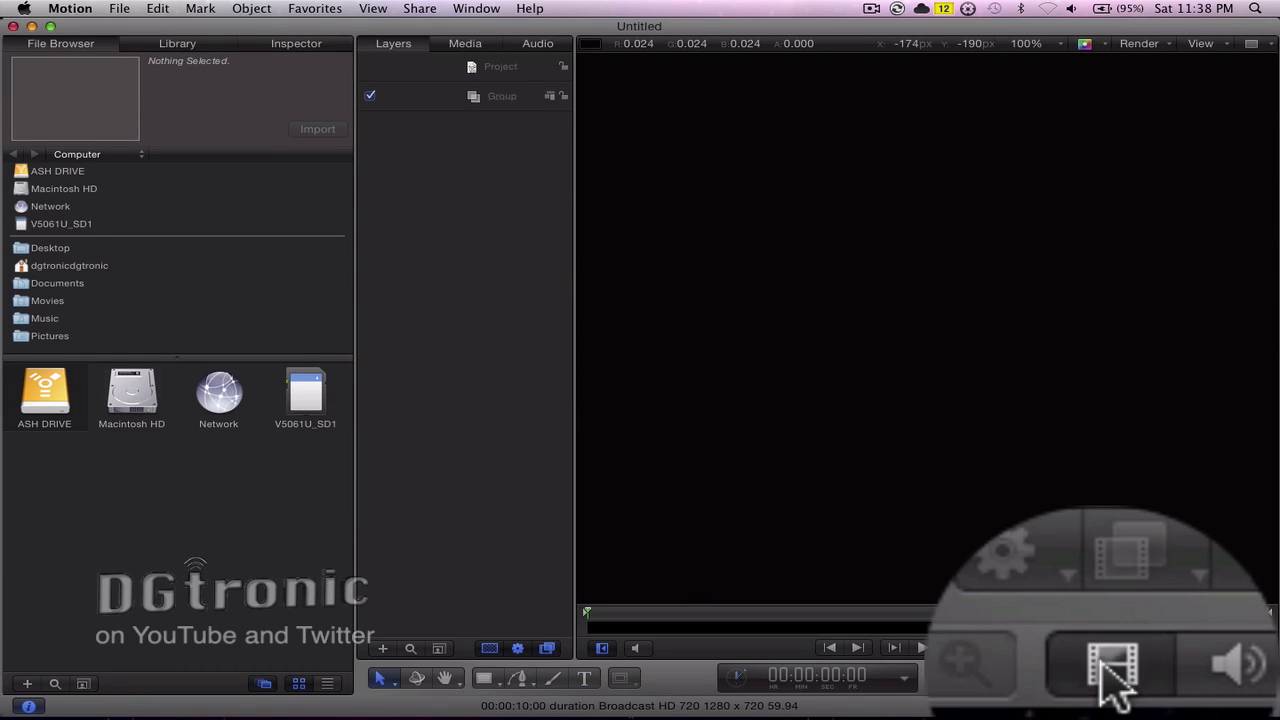
Show the timeline again and check the audio timeline and the keyframe editor, leaving both of those hidden
click(1178, 705)
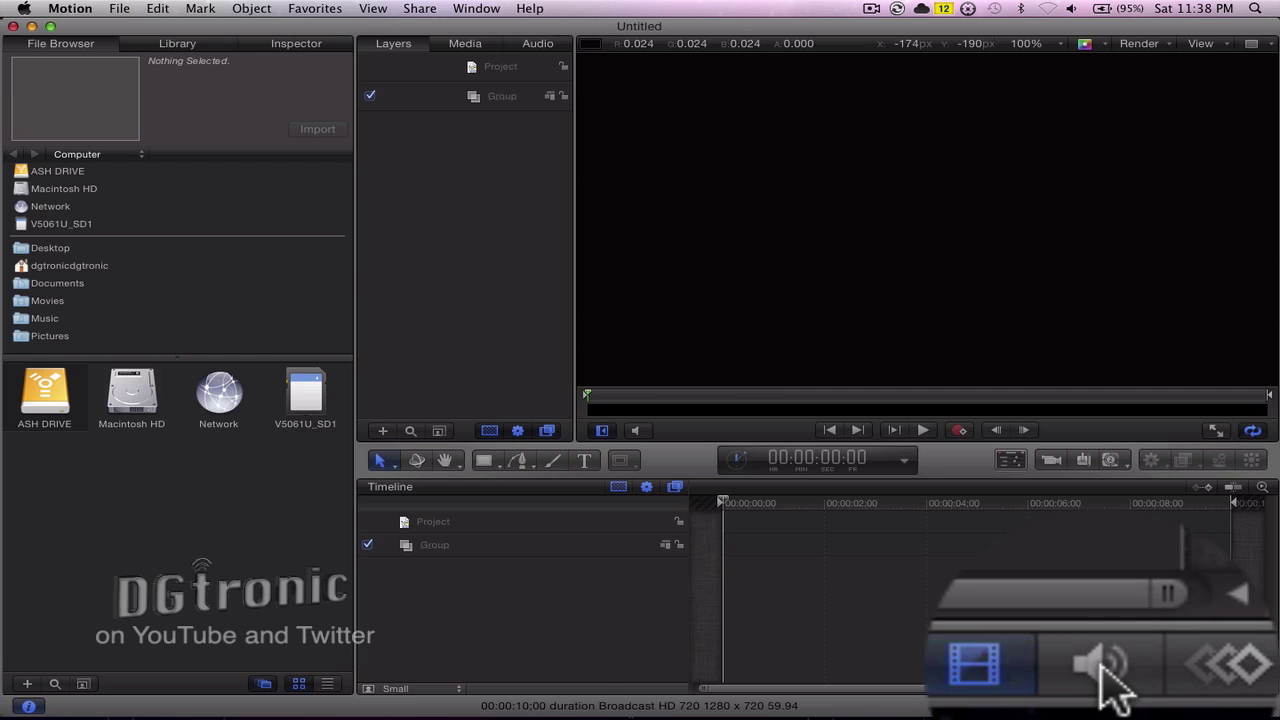
click(1198, 705)
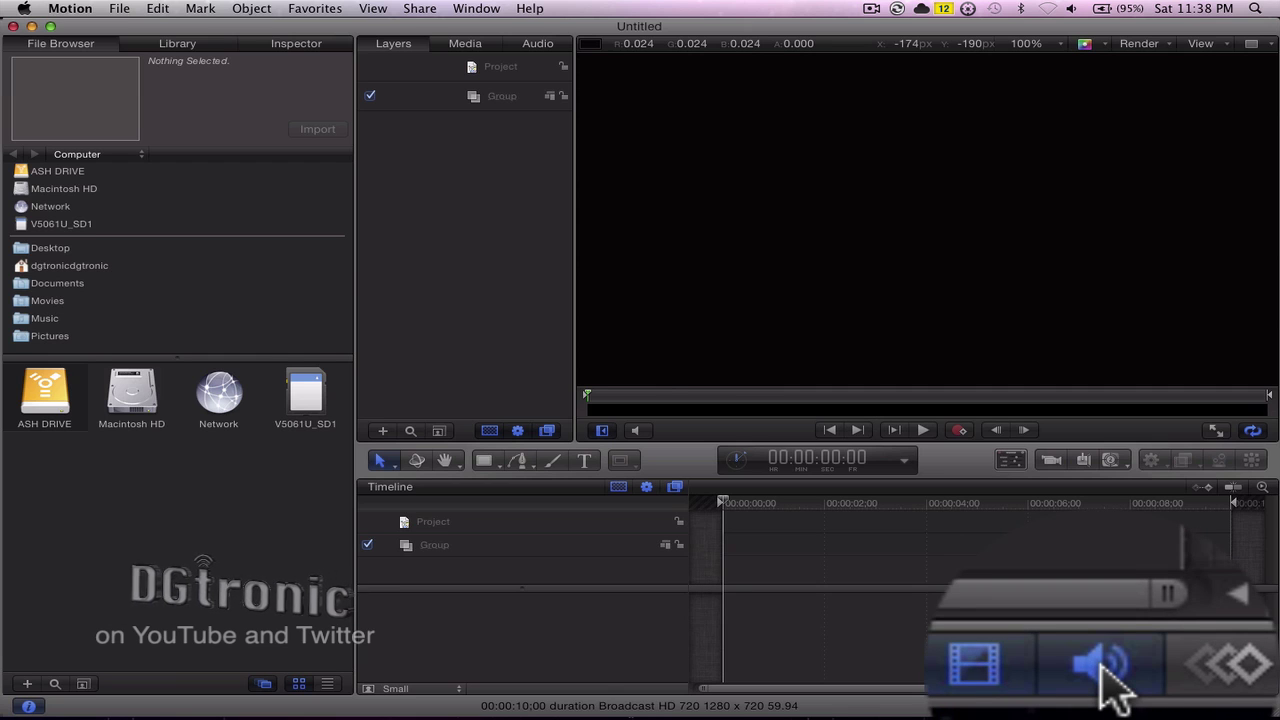
click(1198, 705)
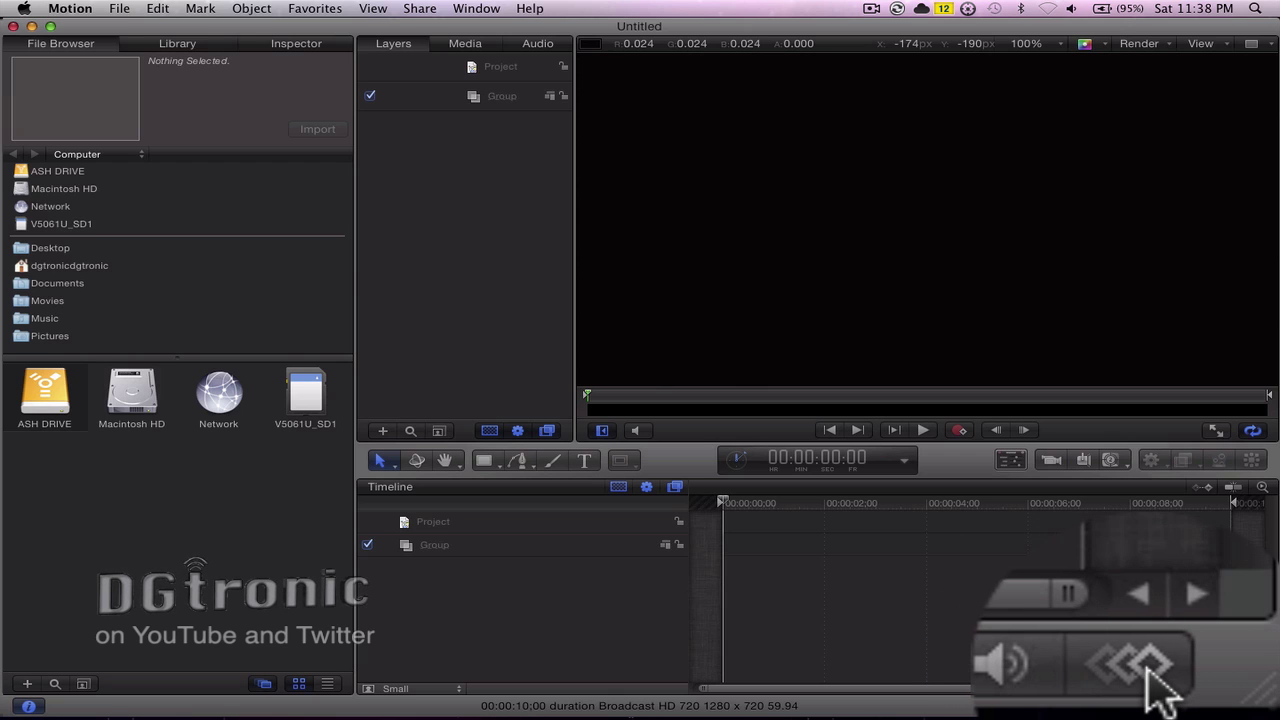
click(1150, 672)
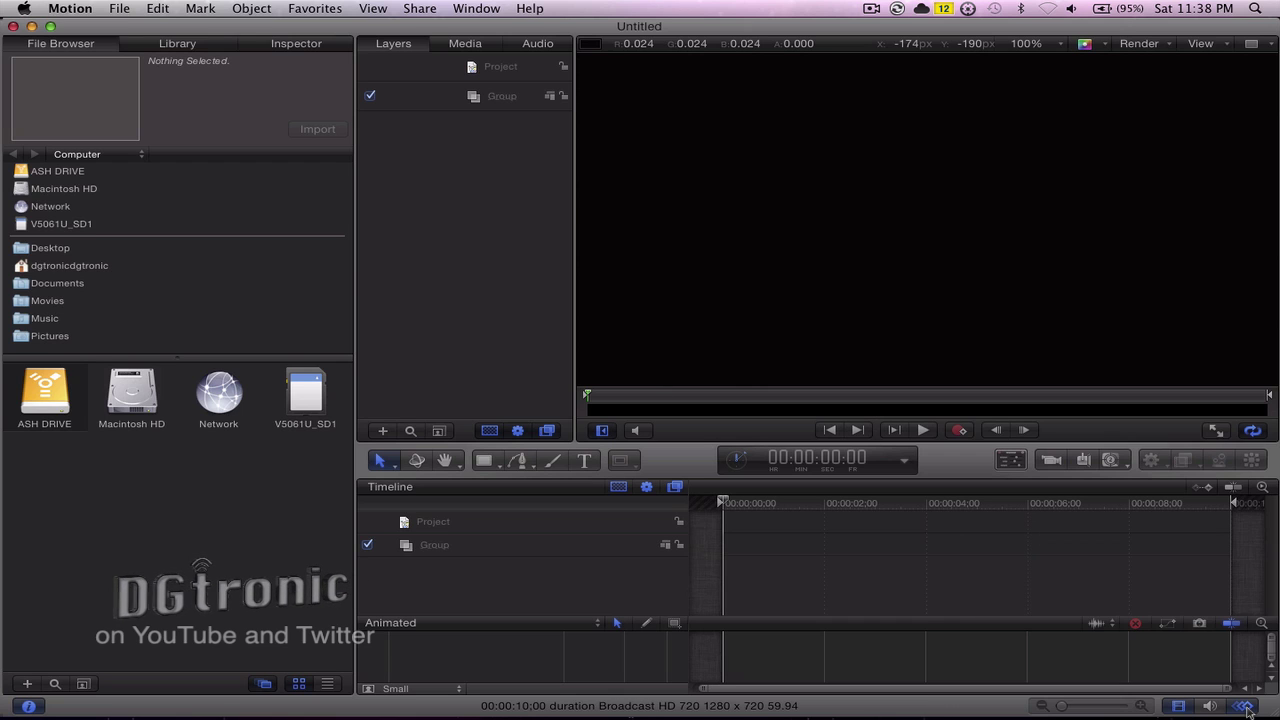
click(1245, 707)
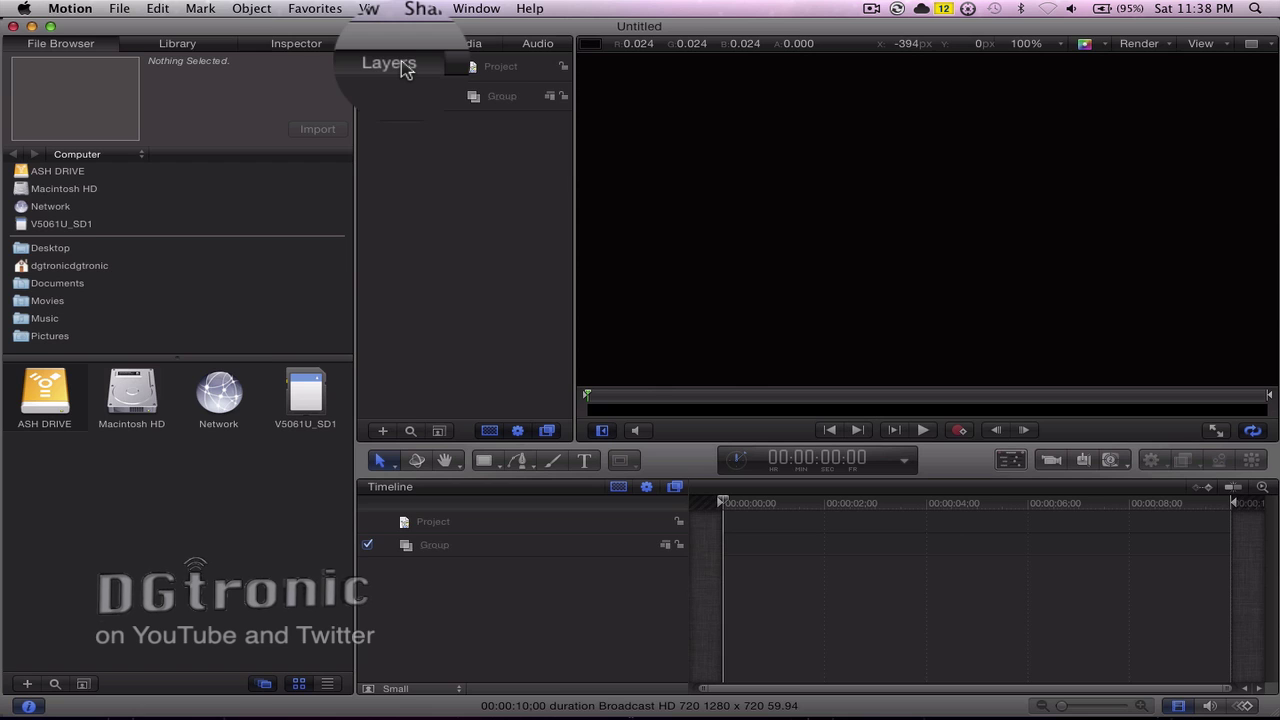
Examine the project's Media and Audio lists, the Library's content categories and the Inspector
click(466, 43)
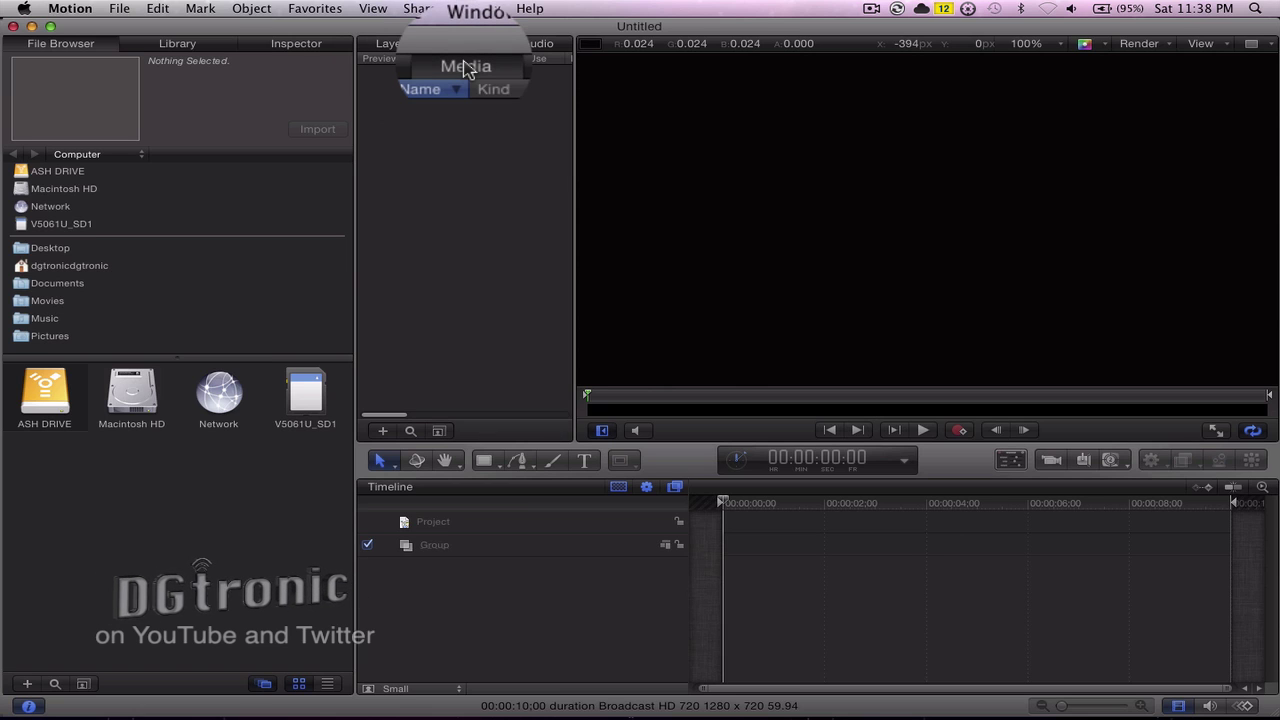
click(538, 45)
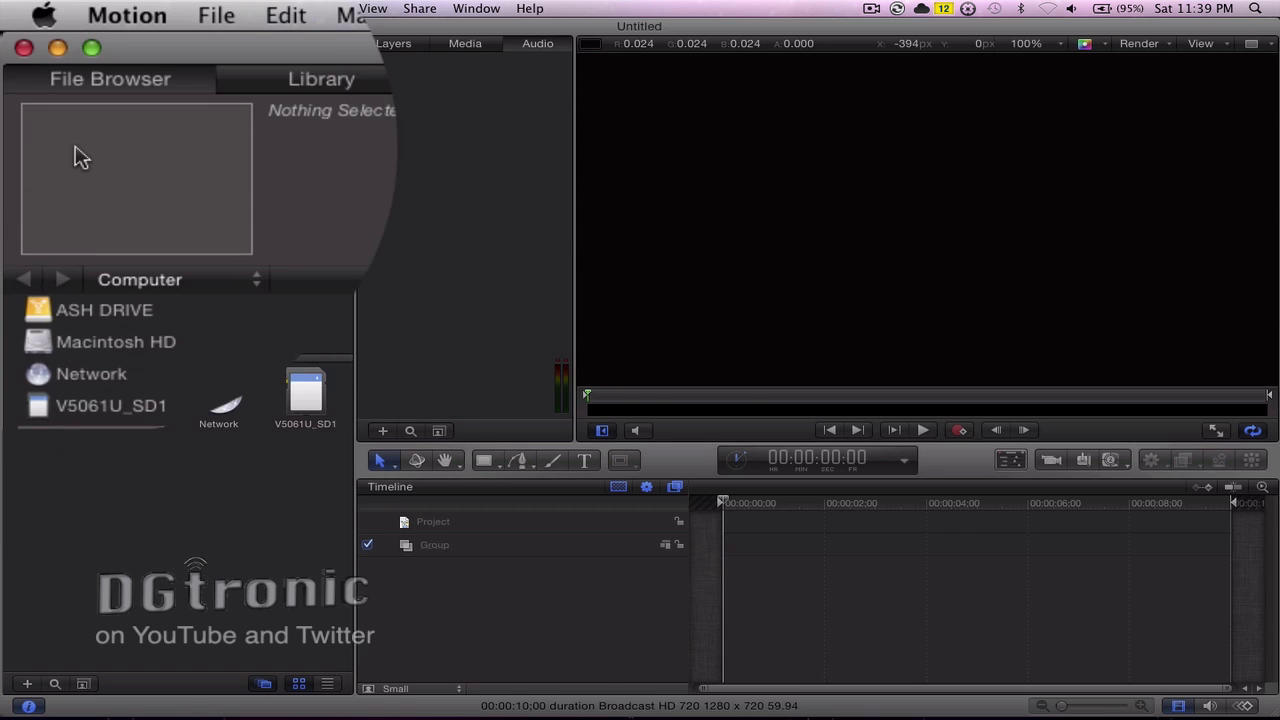
click(300, 84)
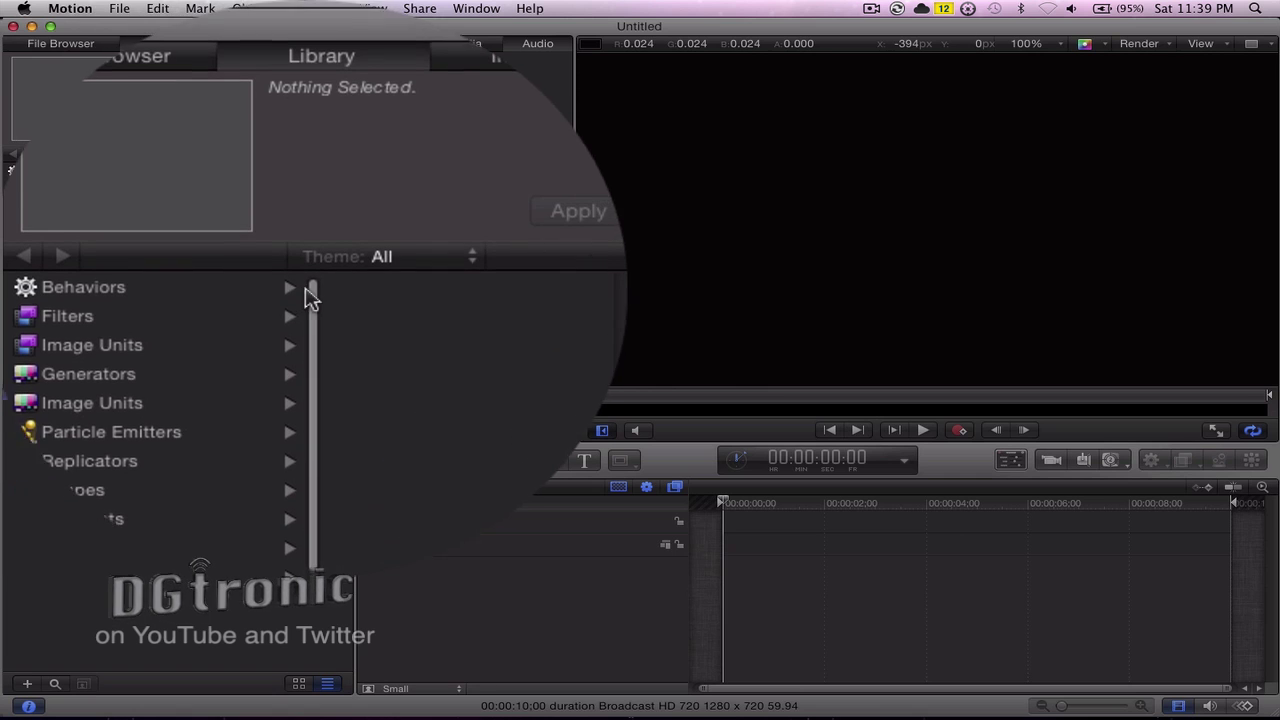
scroll(318, 297, down, 1)
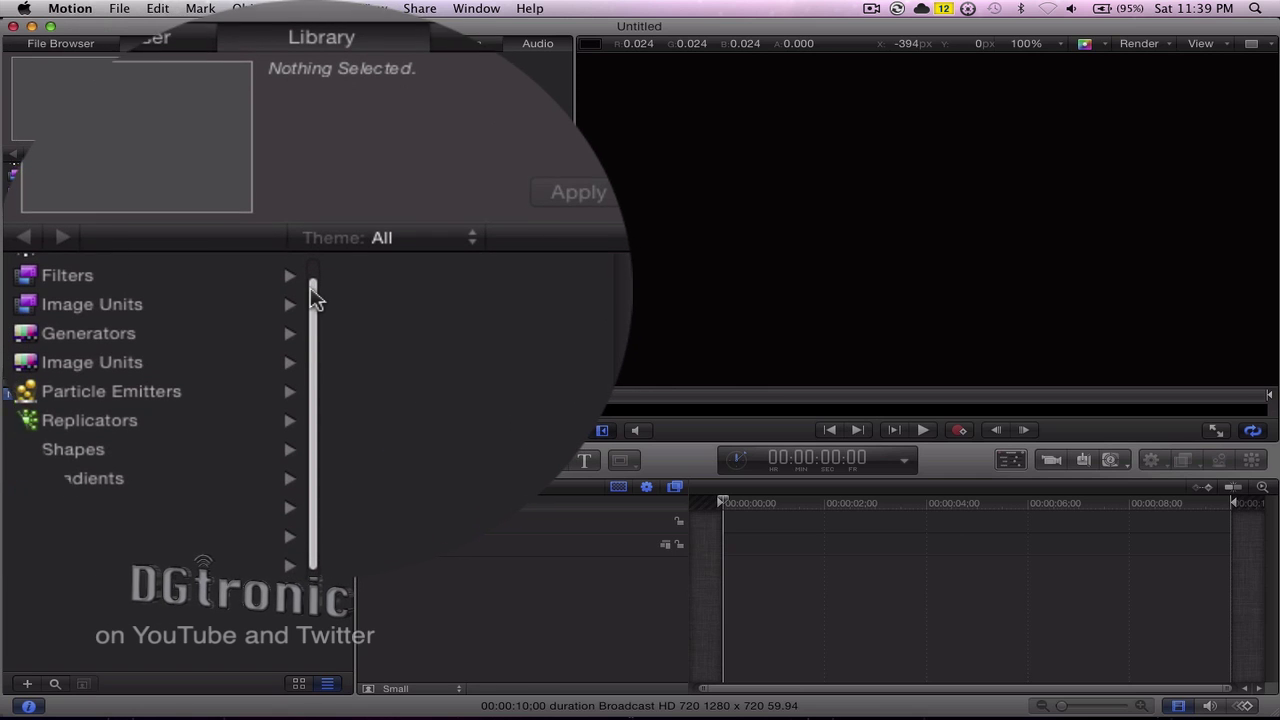
scroll(316, 297, down, 3)
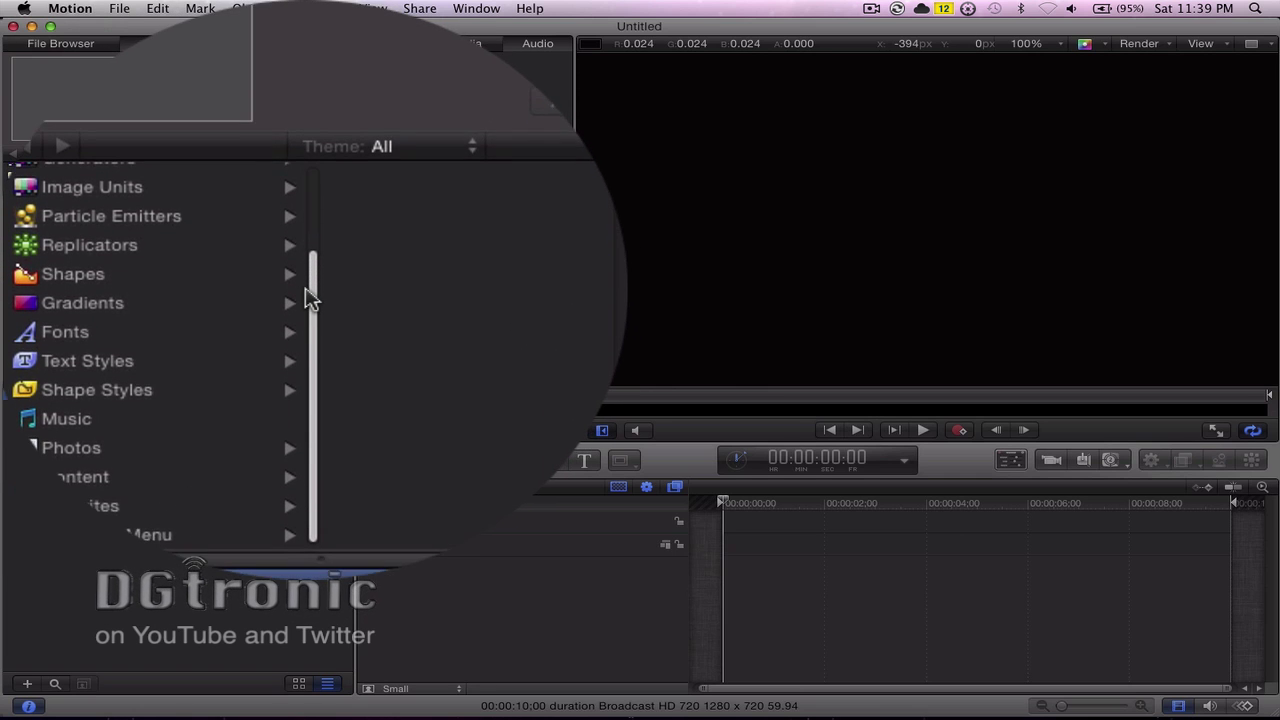
scroll(315, 298, up, 3)
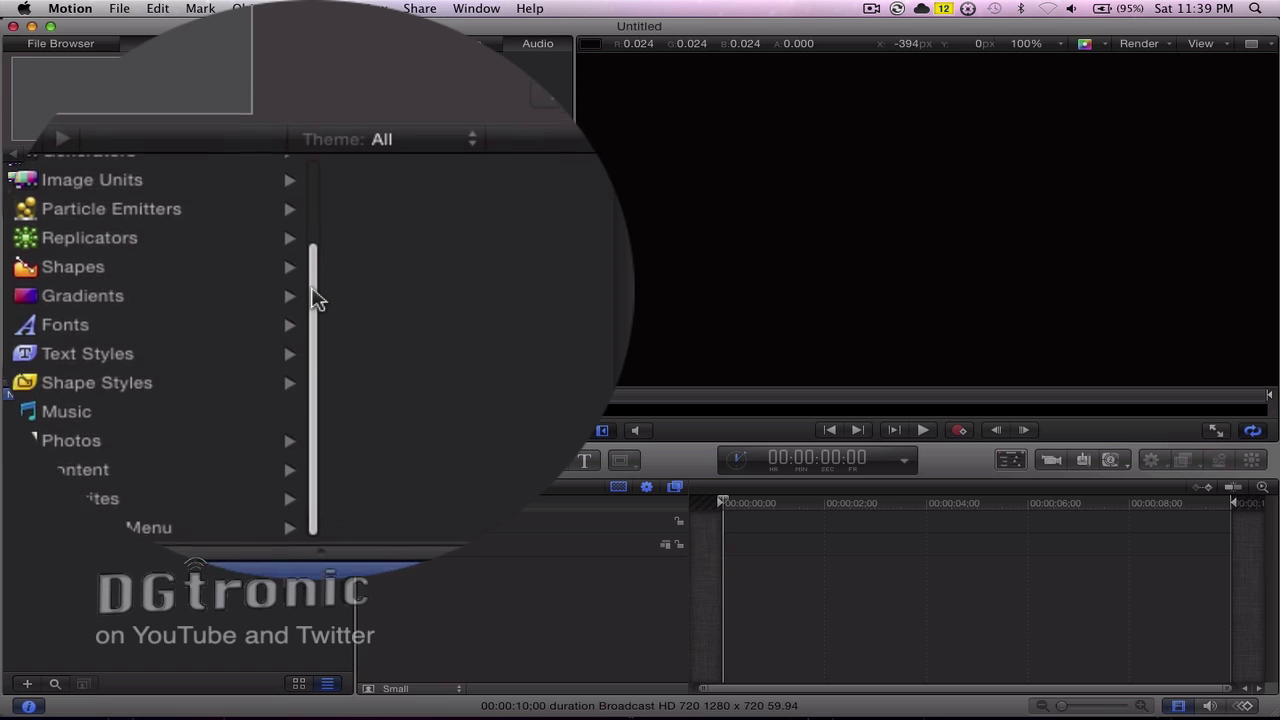
scroll(313, 298, up, 1)
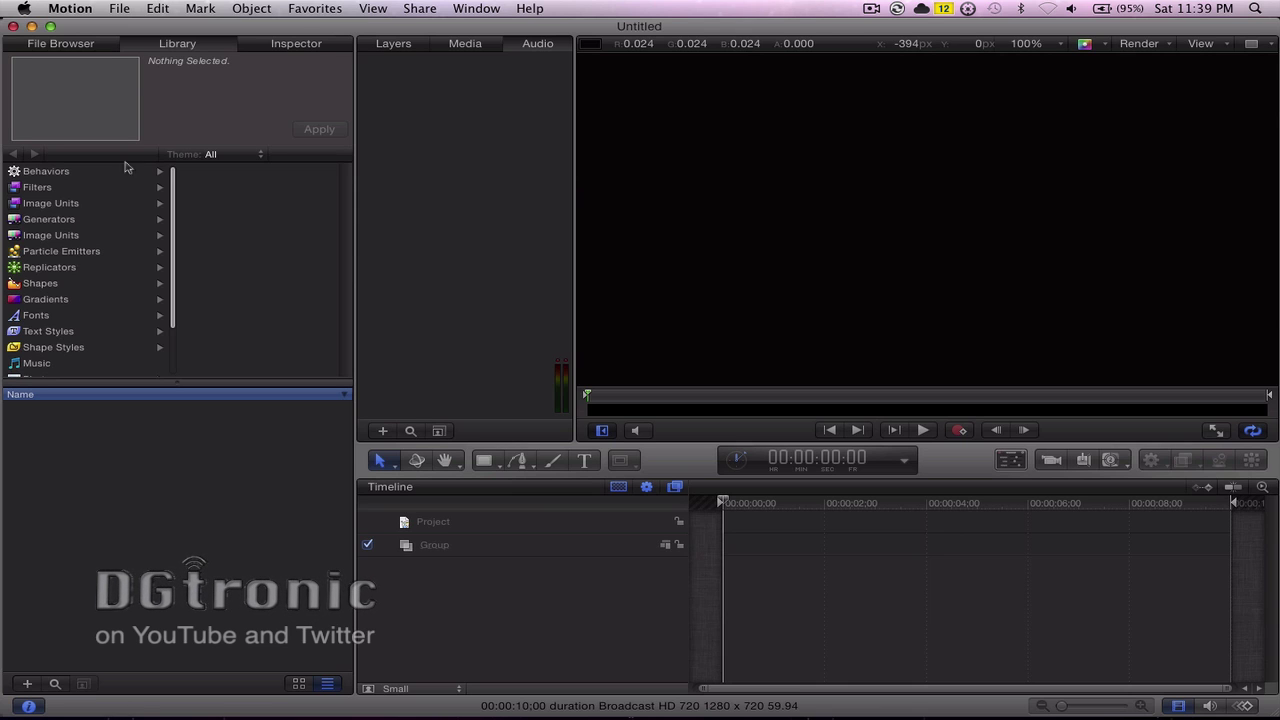
click(298, 46)
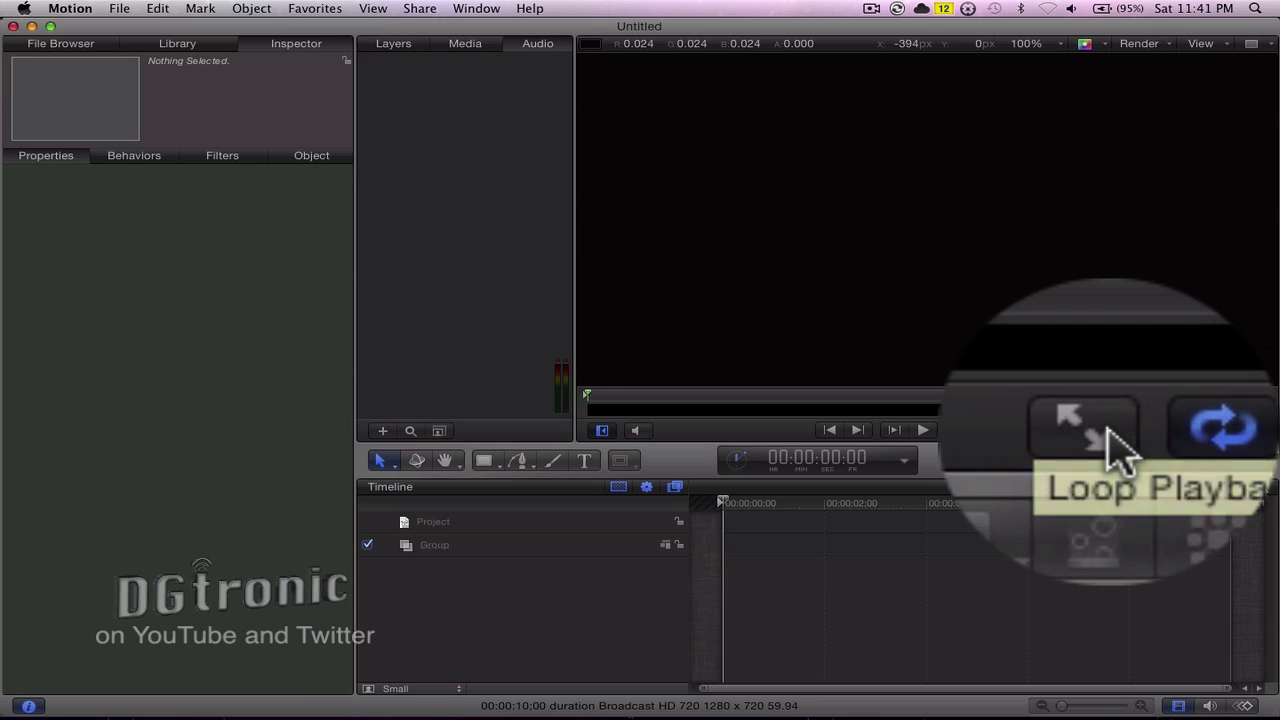
Expand the canvas to fill the window and restore the normal layout, checking the audio and project pane toggles
click(1216, 430)
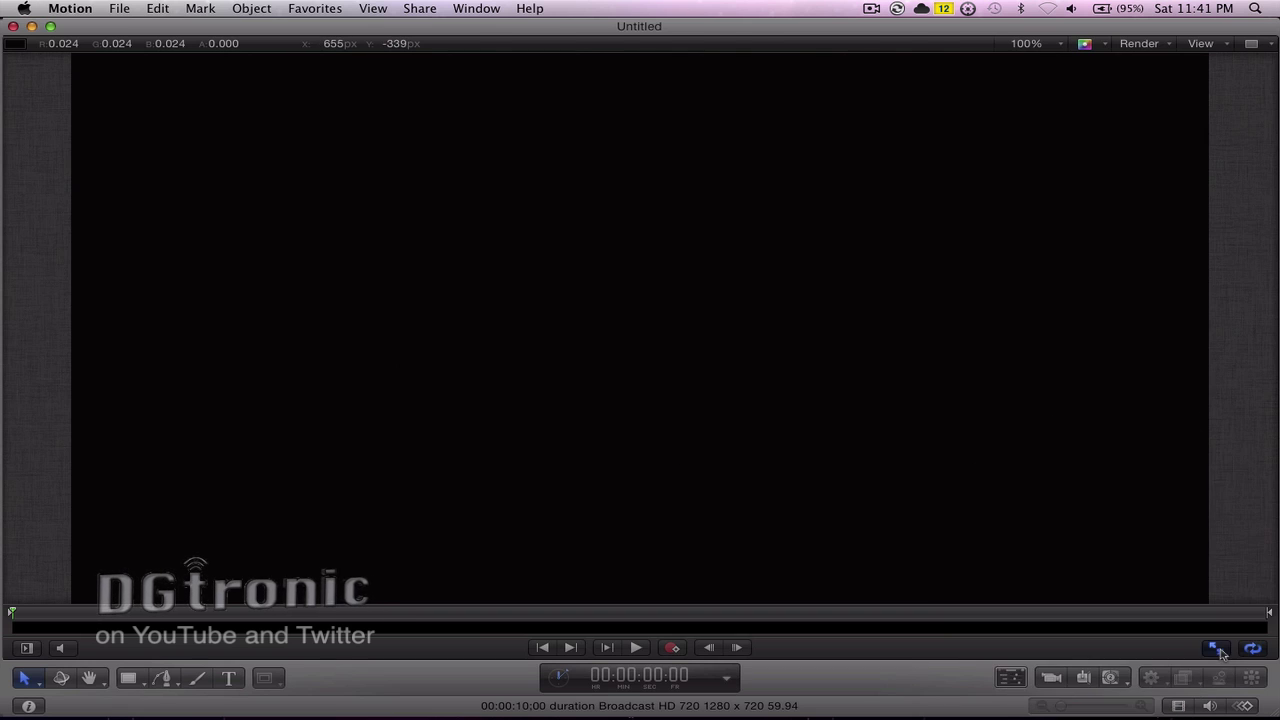
click(1214, 647)
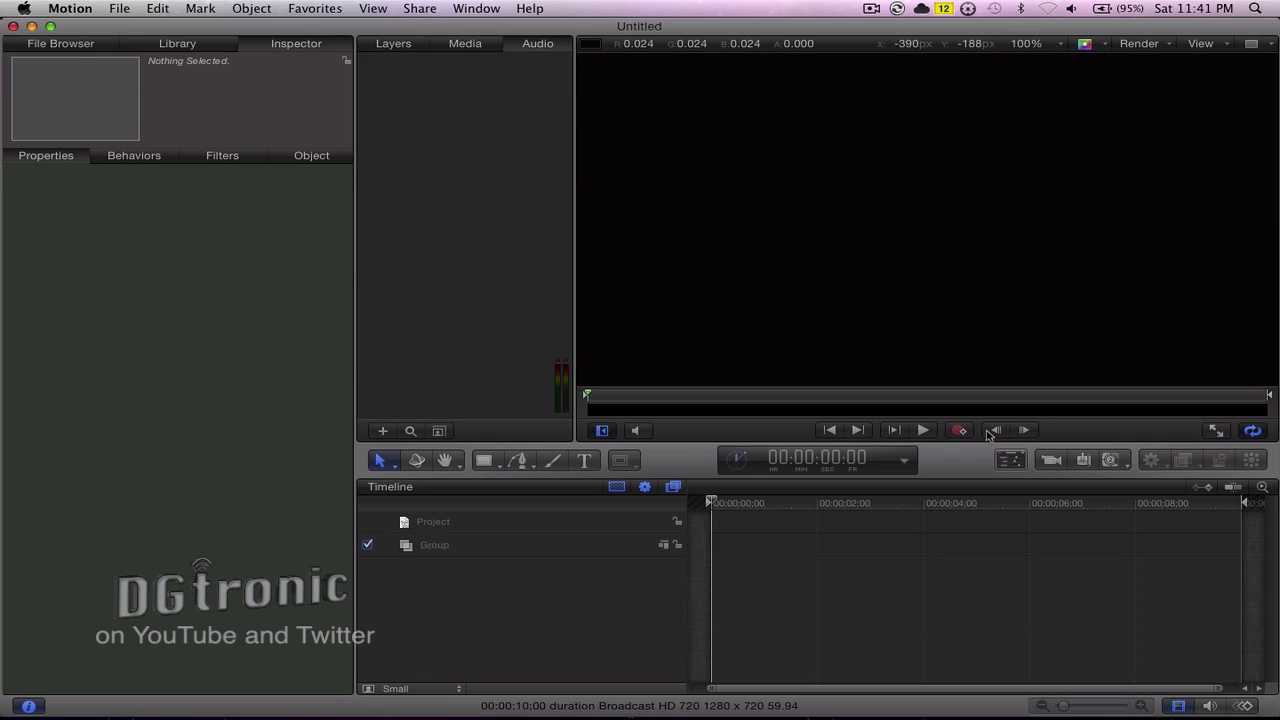
click(638, 431)
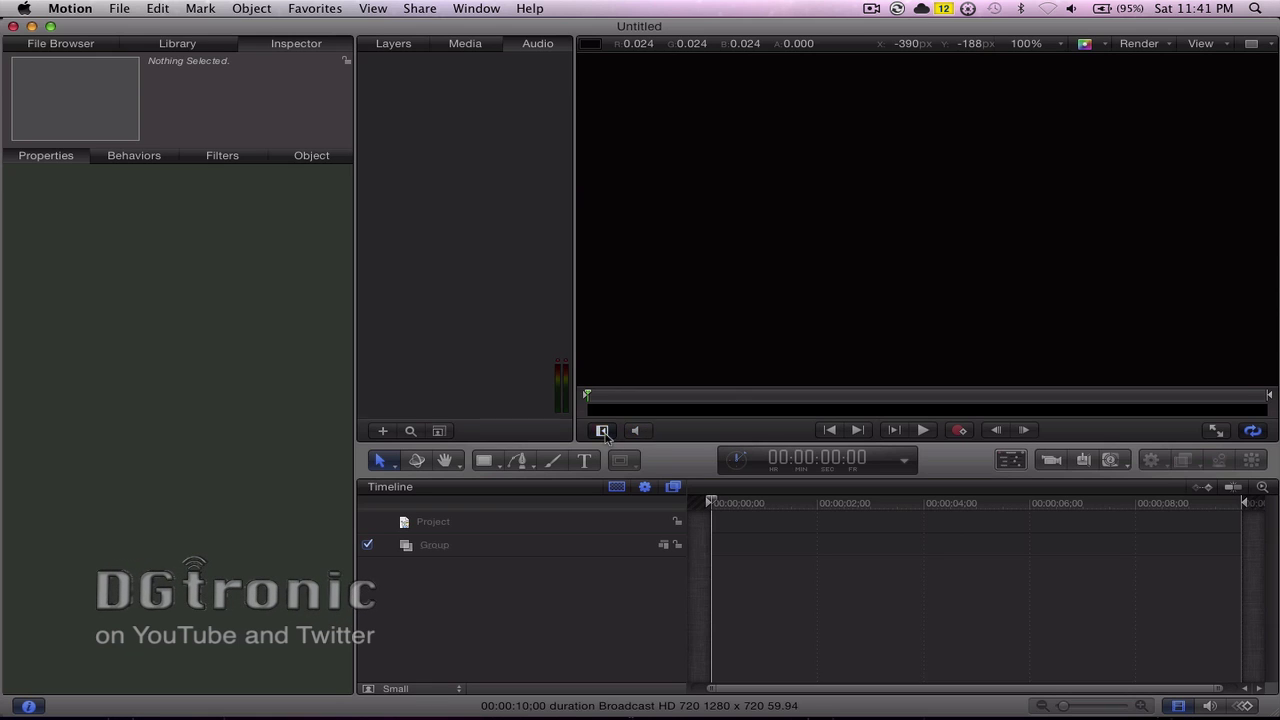
click(603, 432)
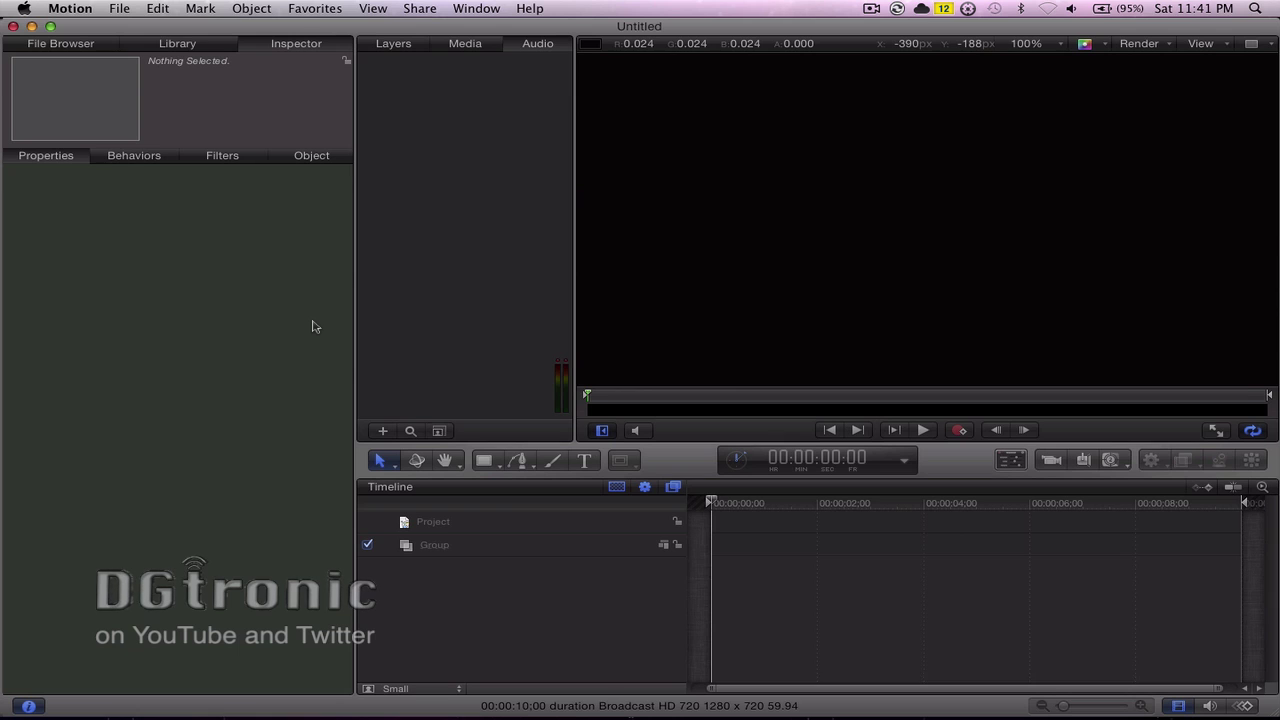
Review the project's file commands and its sharing and export options without choosing any
click(120, 10)
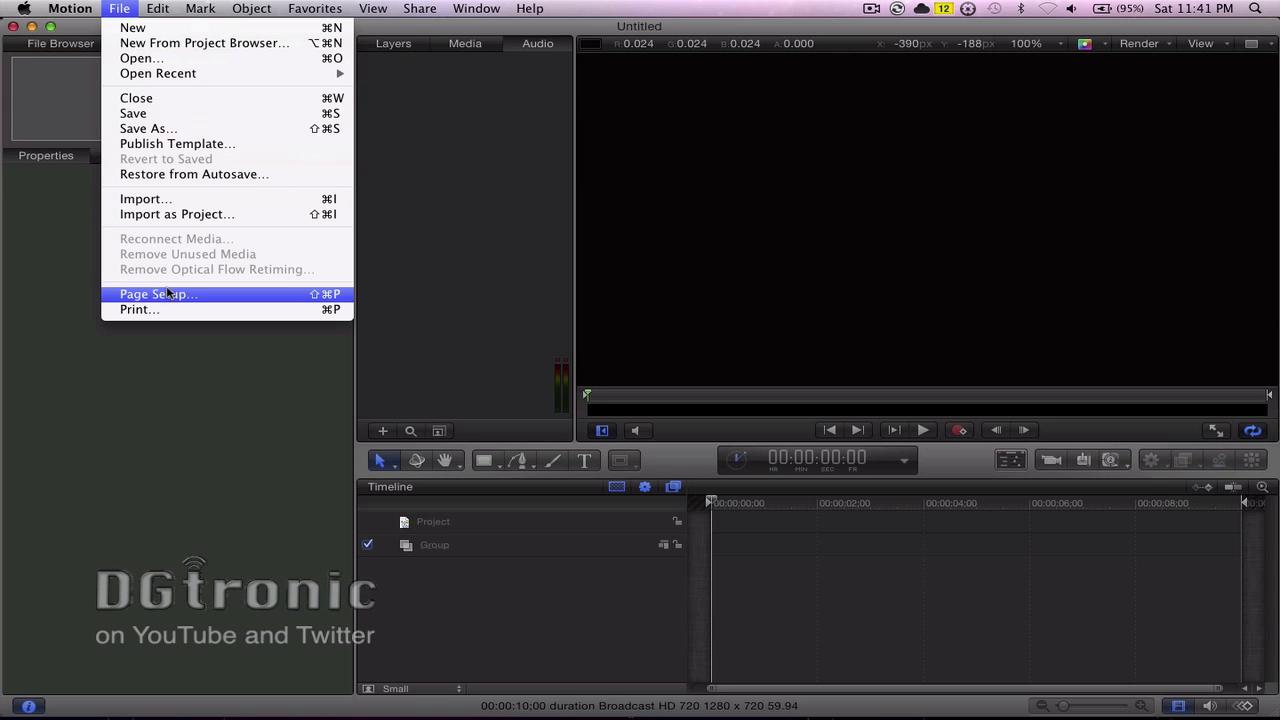
click(172, 393)
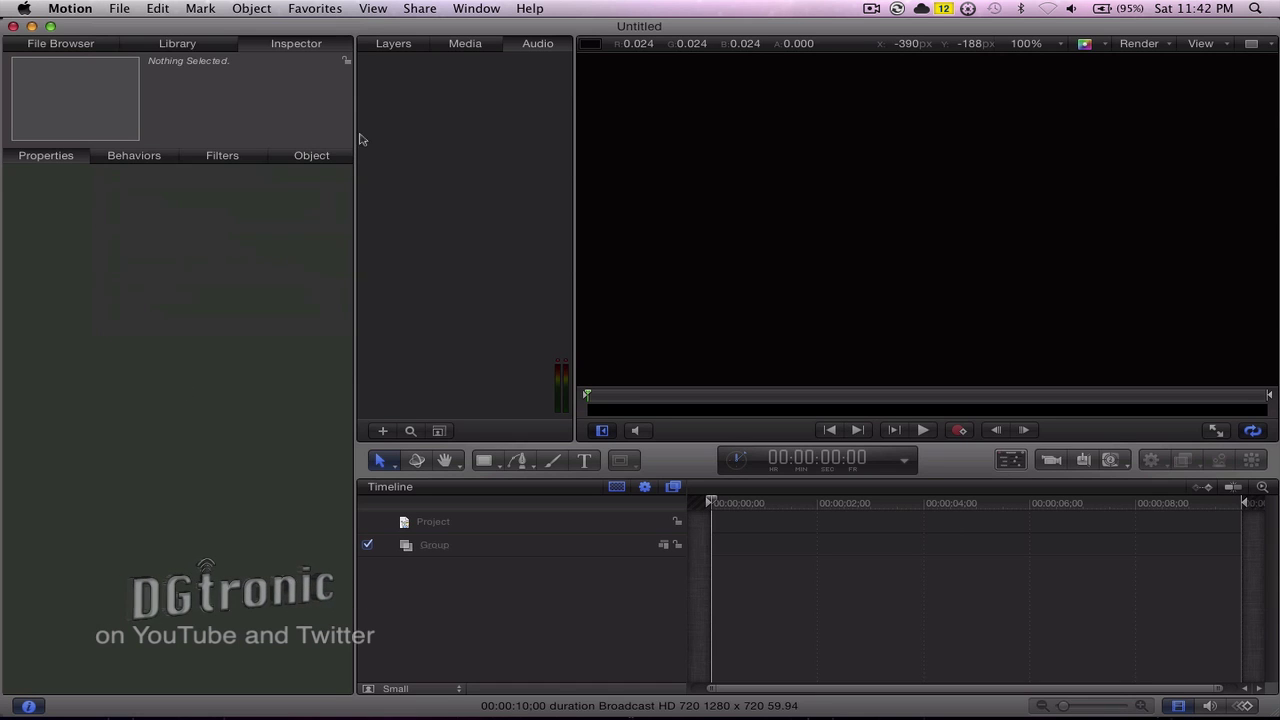
click(420, 9)
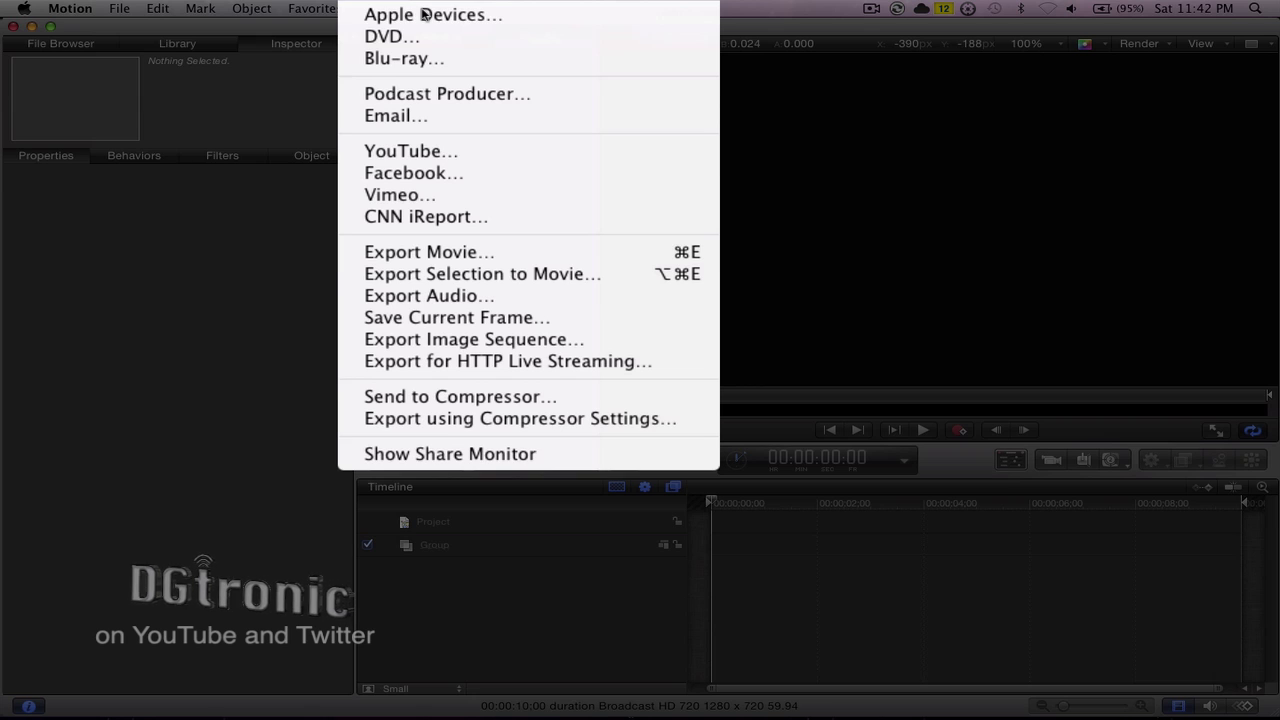
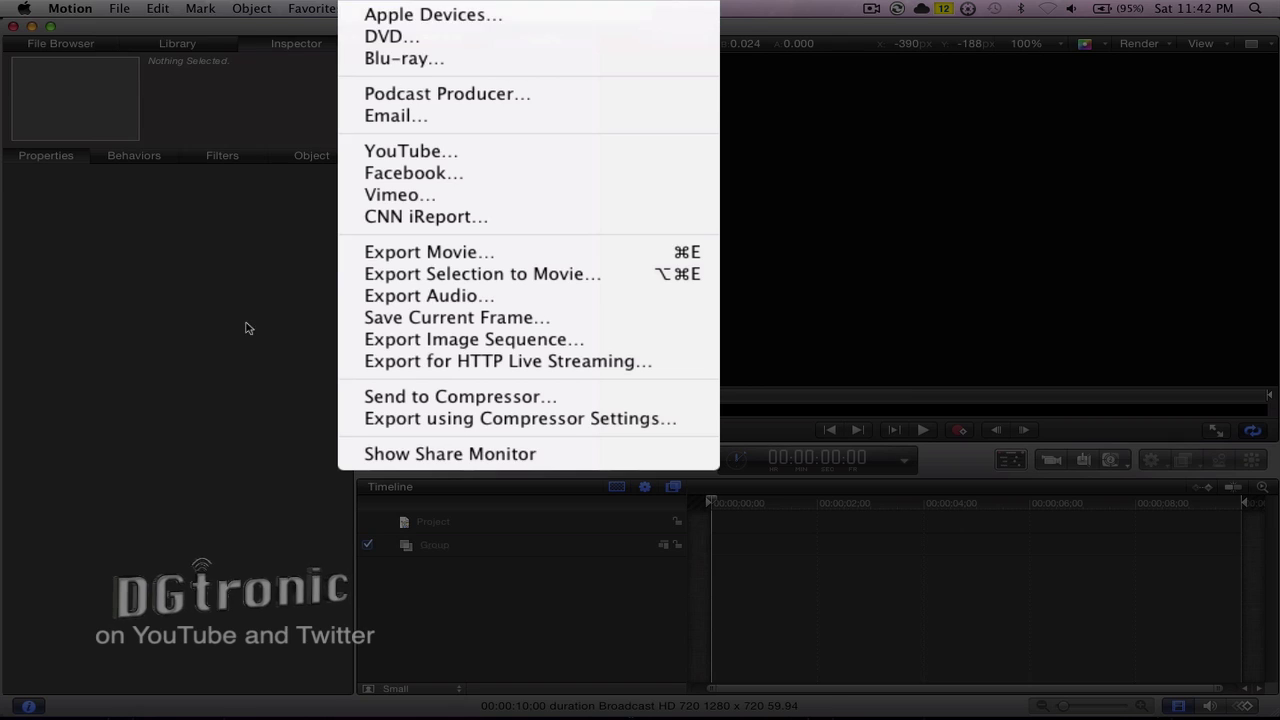
click(248, 328)
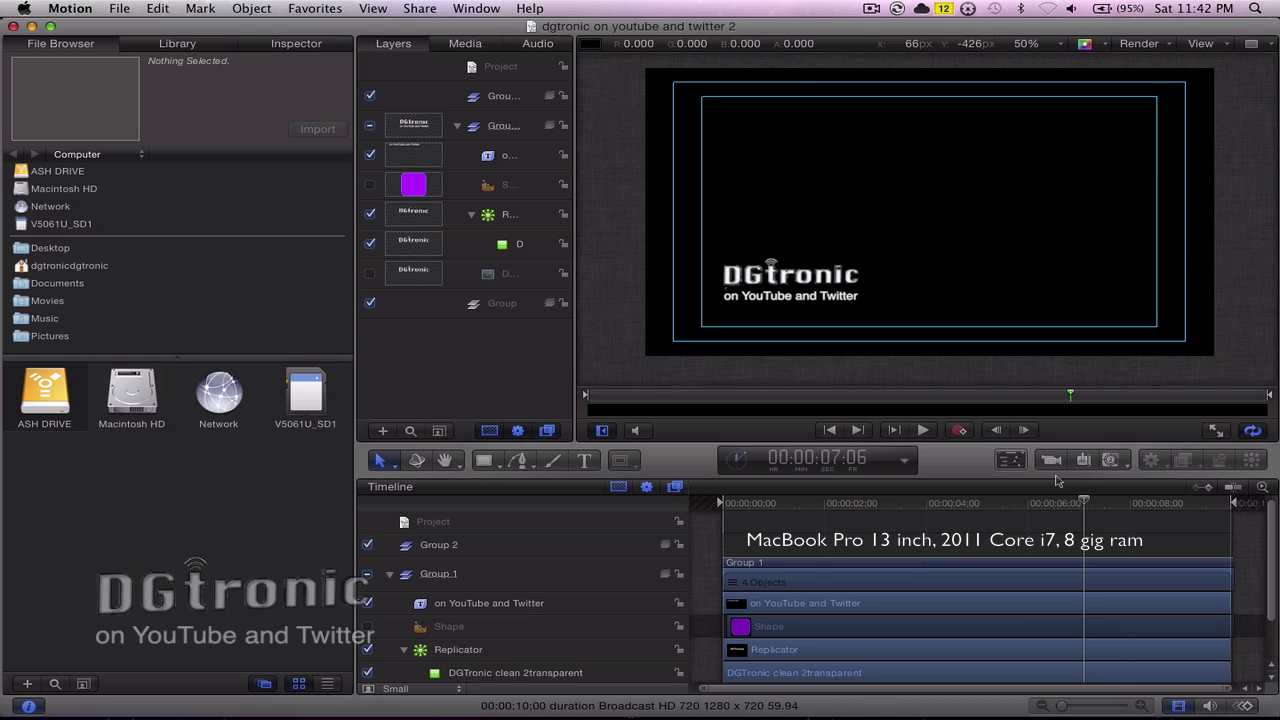
Move the playhead to the end of the "dgtronic on youtube and twitter 2" timeline, at 00:00:09:59
drag(1090, 503, 1252, 496)
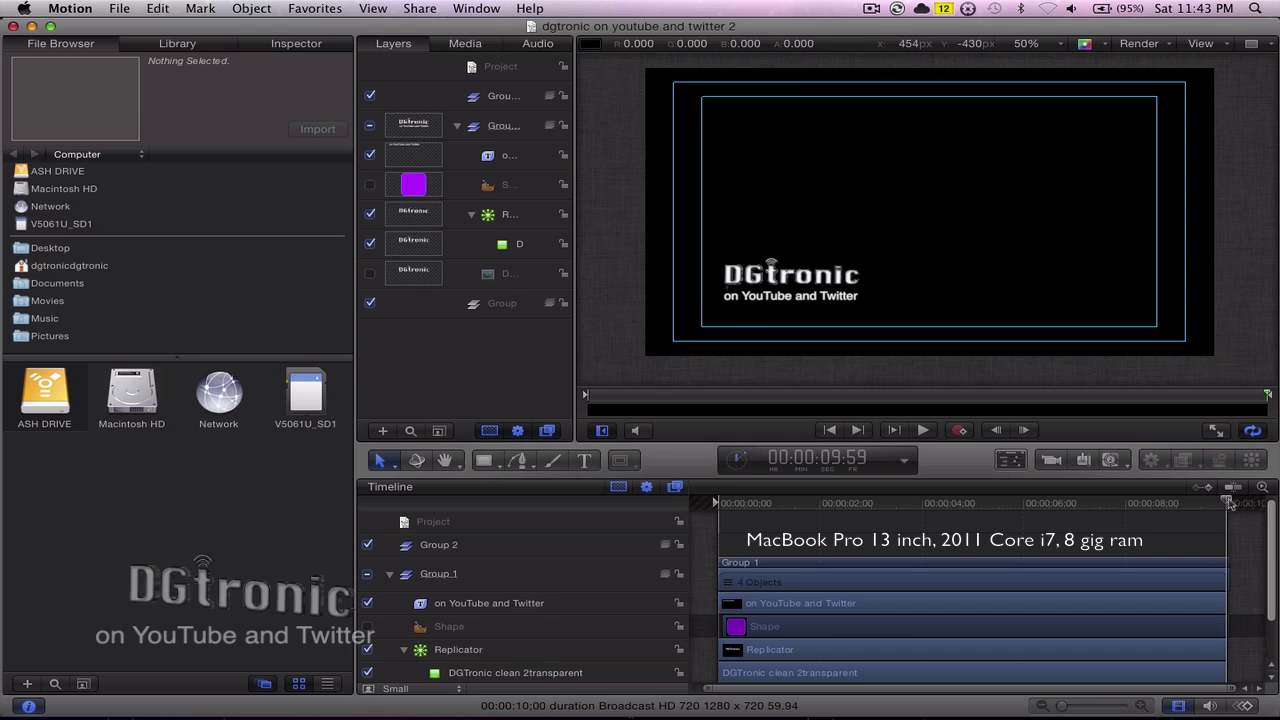
mouse_move(1230, 503)
mouse_down()
mouse_move(810, 507)
mouse_move(1252, 508)
mouse_move(718, 510)
mouse_move(1248, 519)
mouse_up()
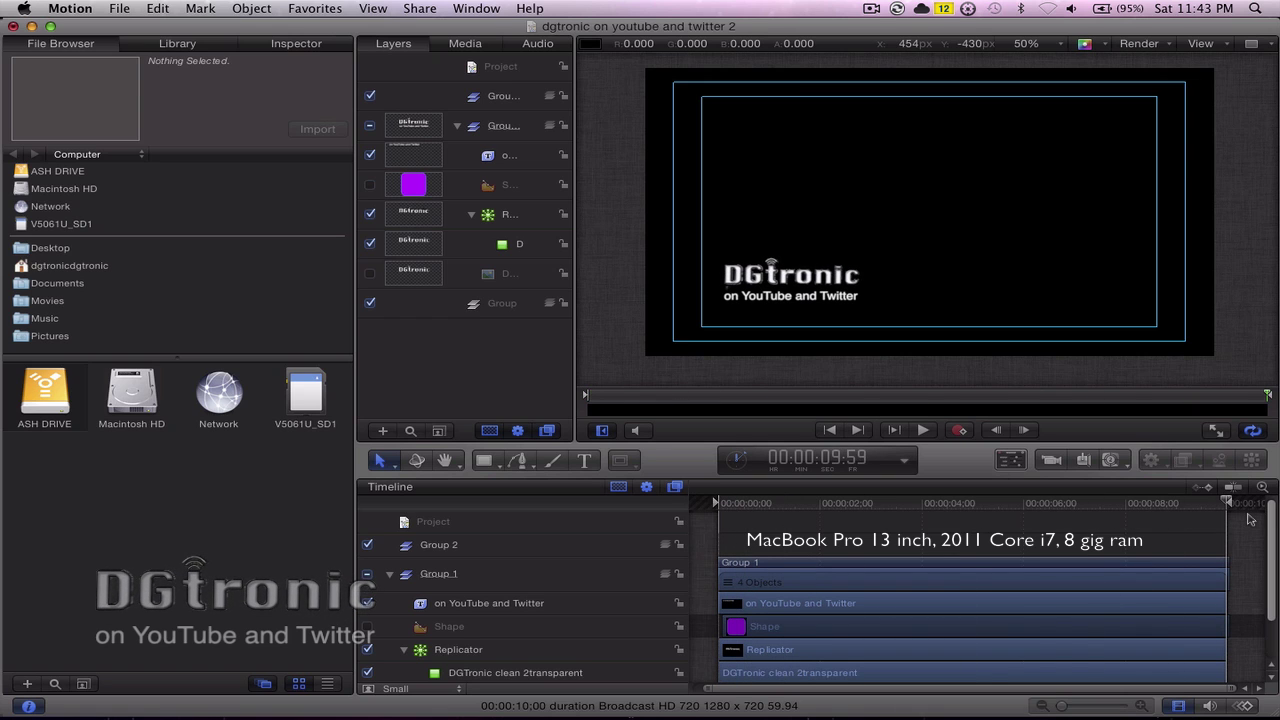
Set up a QuickTime movie export using Apple ProRes 4444, keeping Color + Alpha and the other default render settings
click(418, 10)
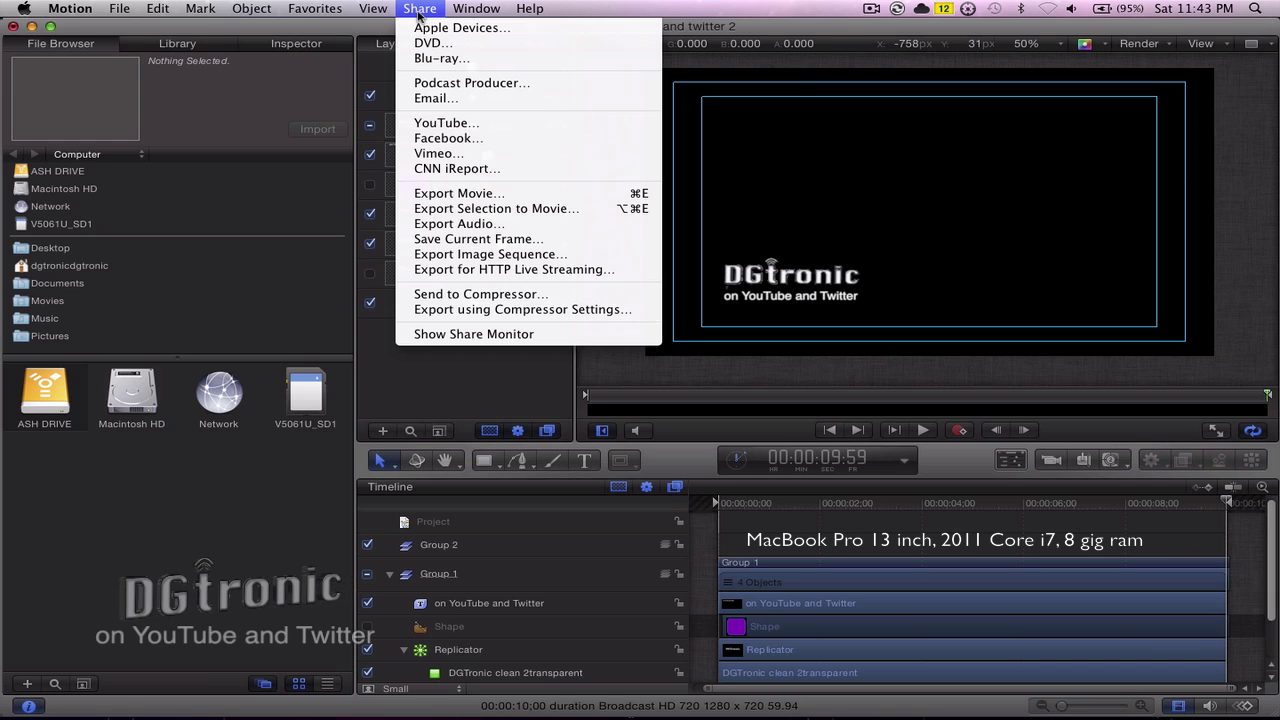
click(458, 194)
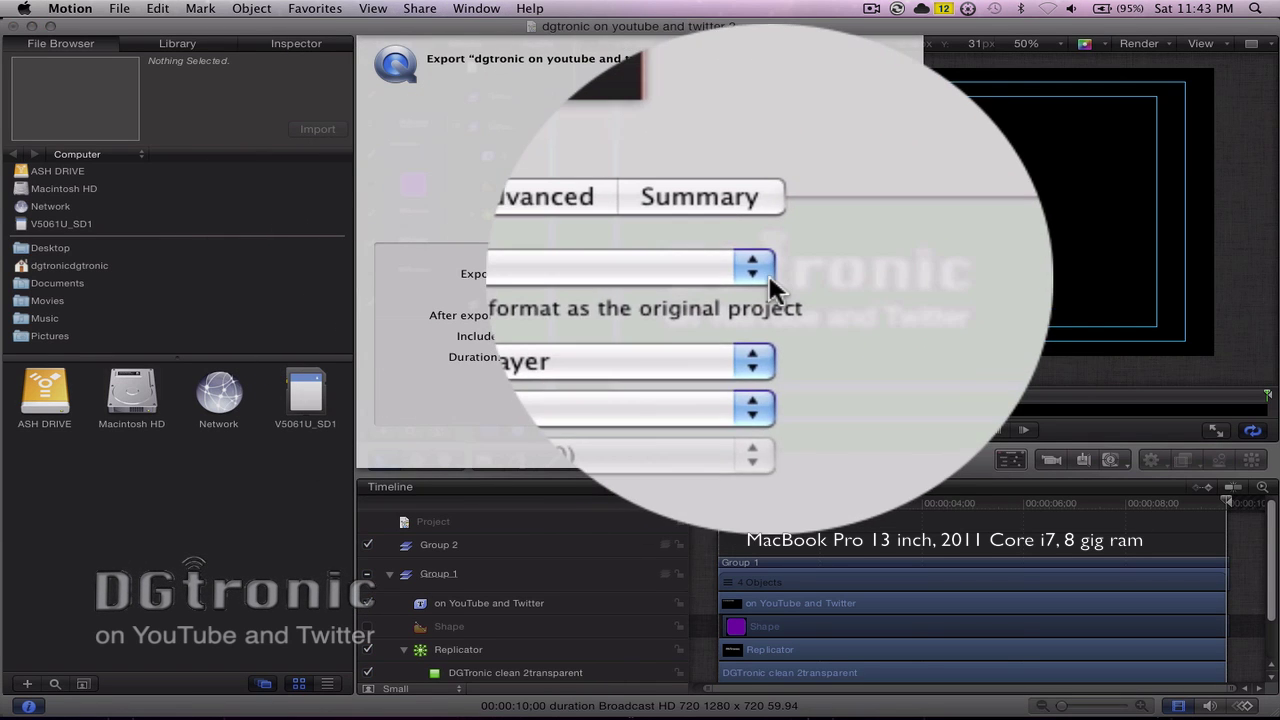
click(766, 272)
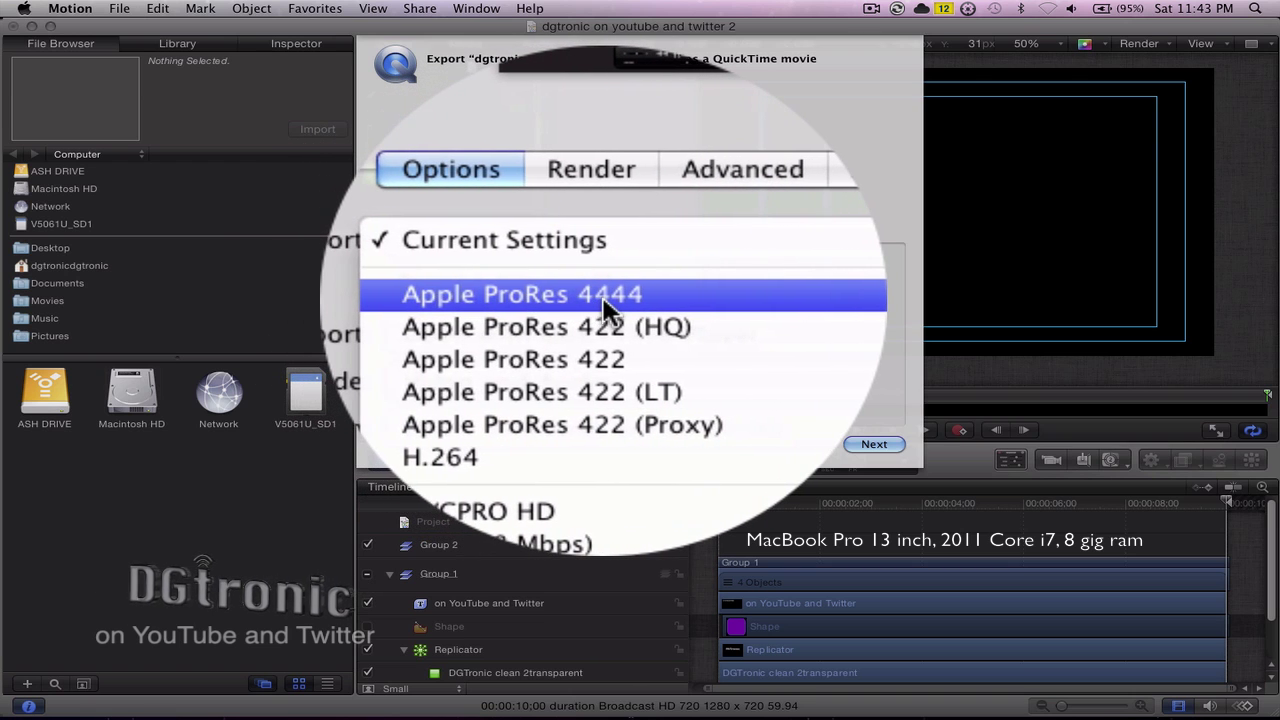
click(602, 296)
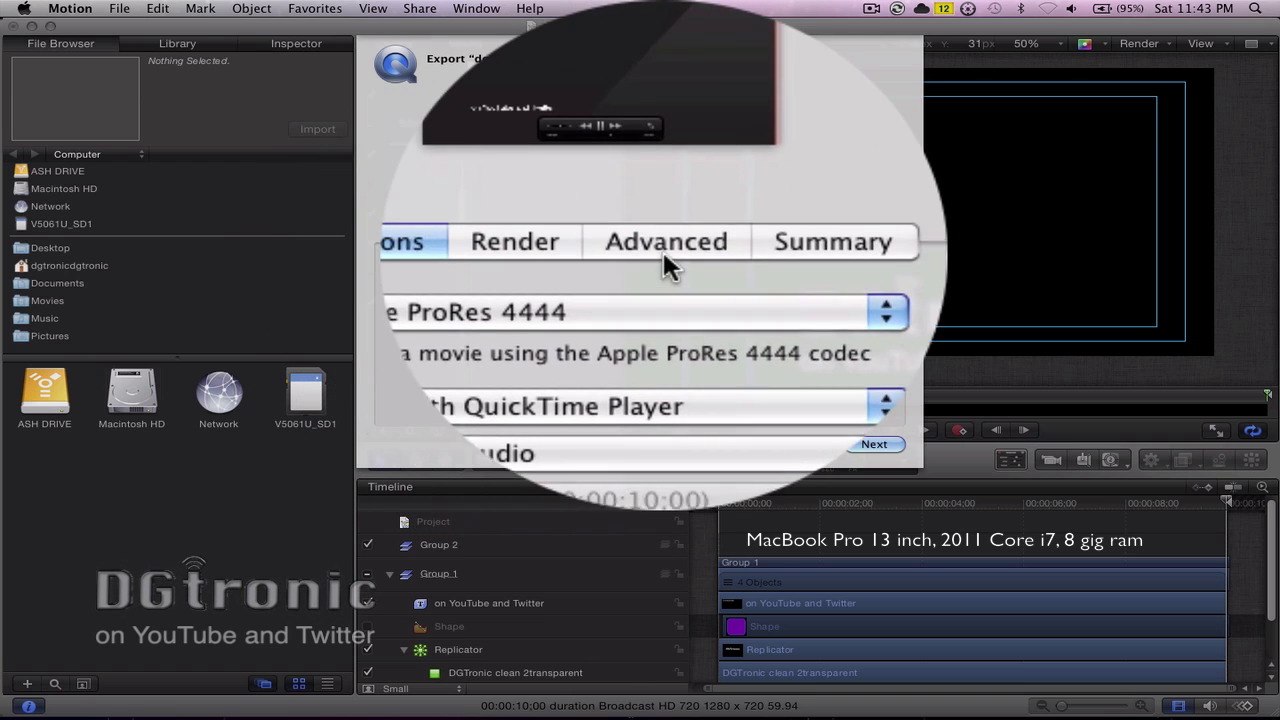
click(662, 251)
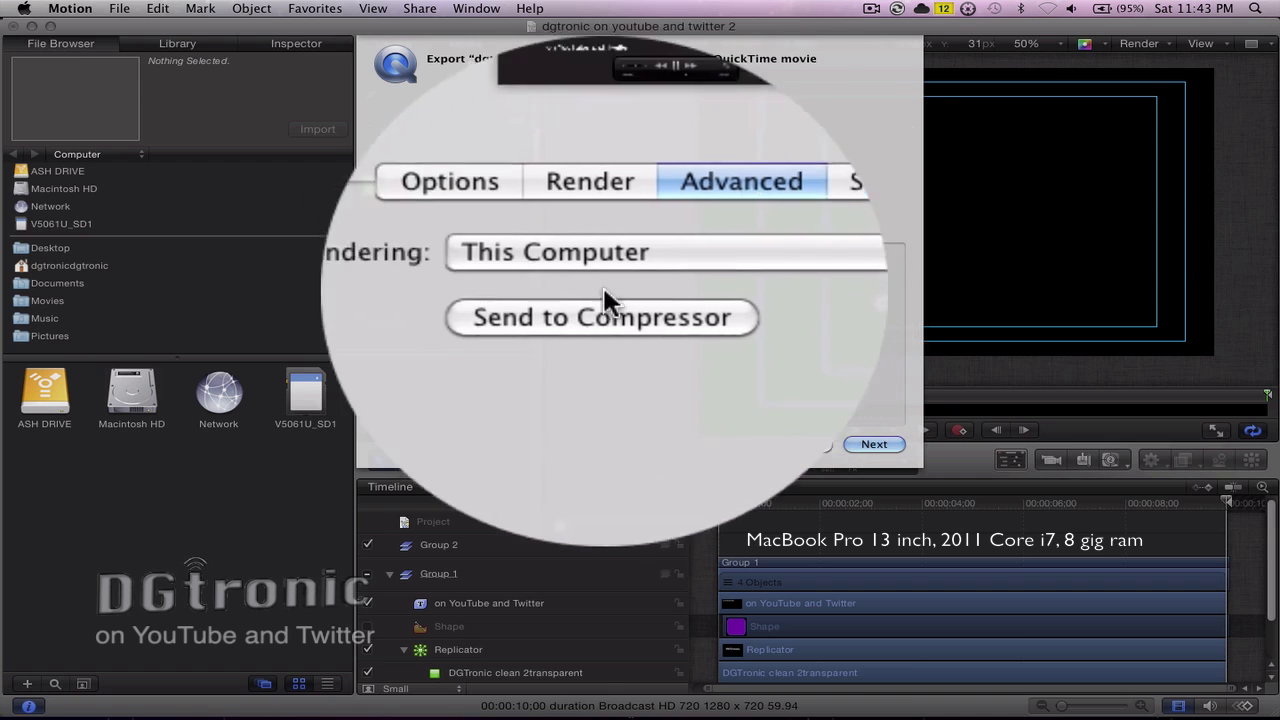
click(597, 249)
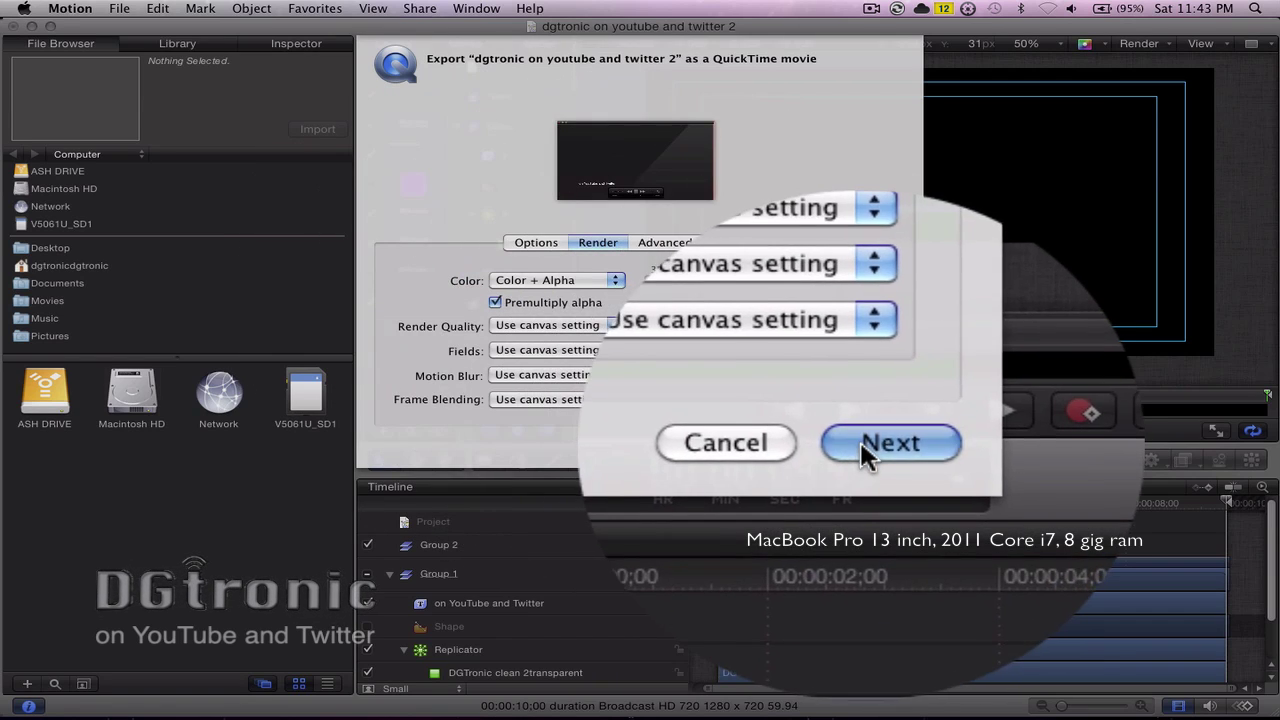
click(862, 443)
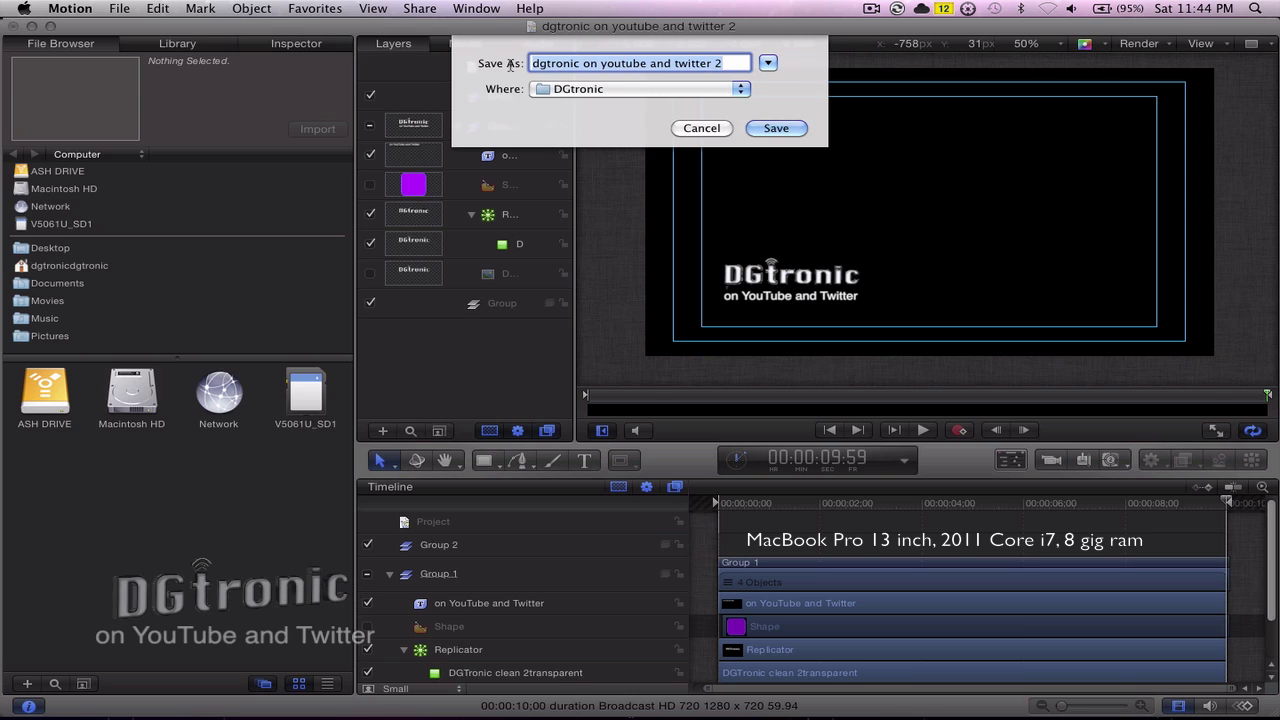
Export the movie to the Desktop under the name "motion 5 time test"
text(motion )
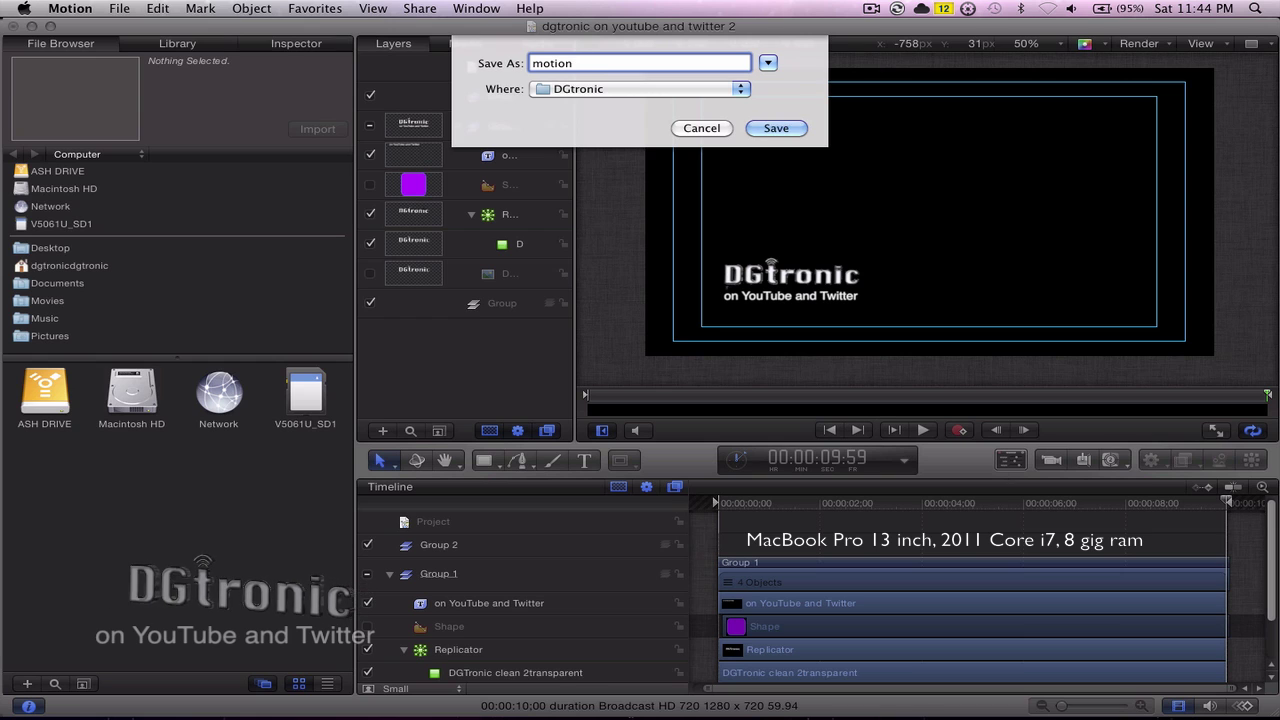
text(5 time te)
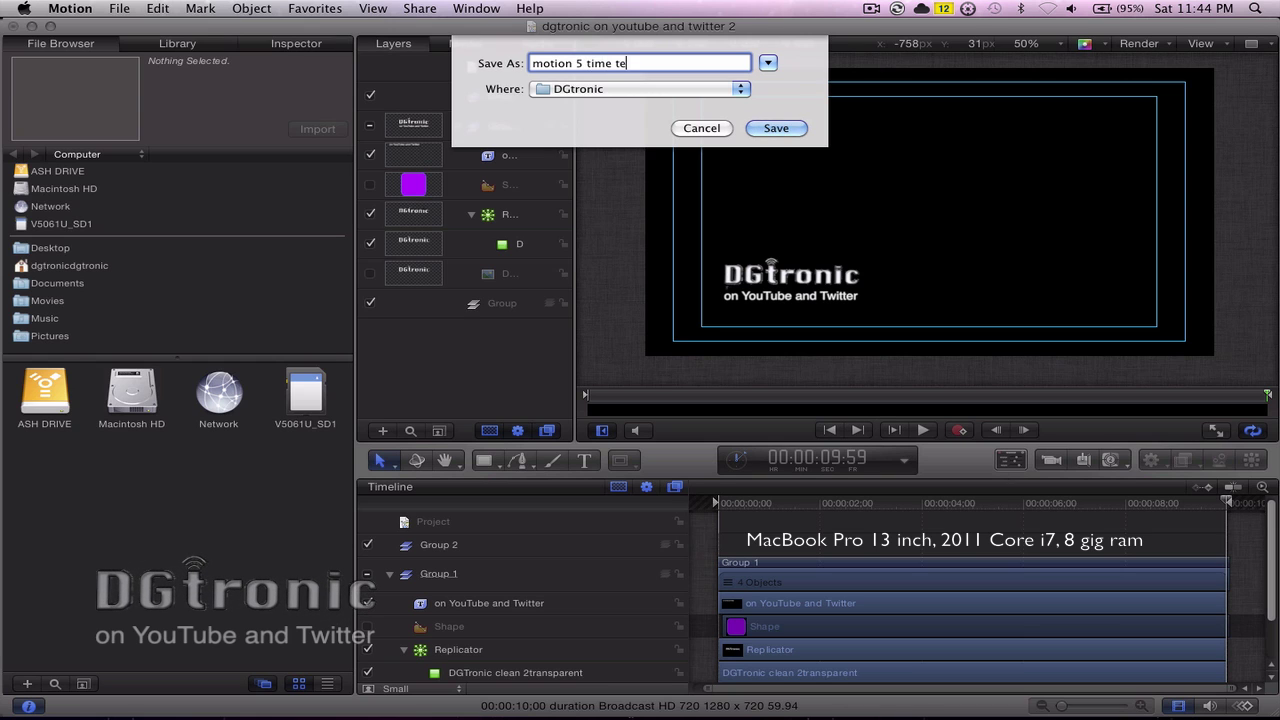
text(st)
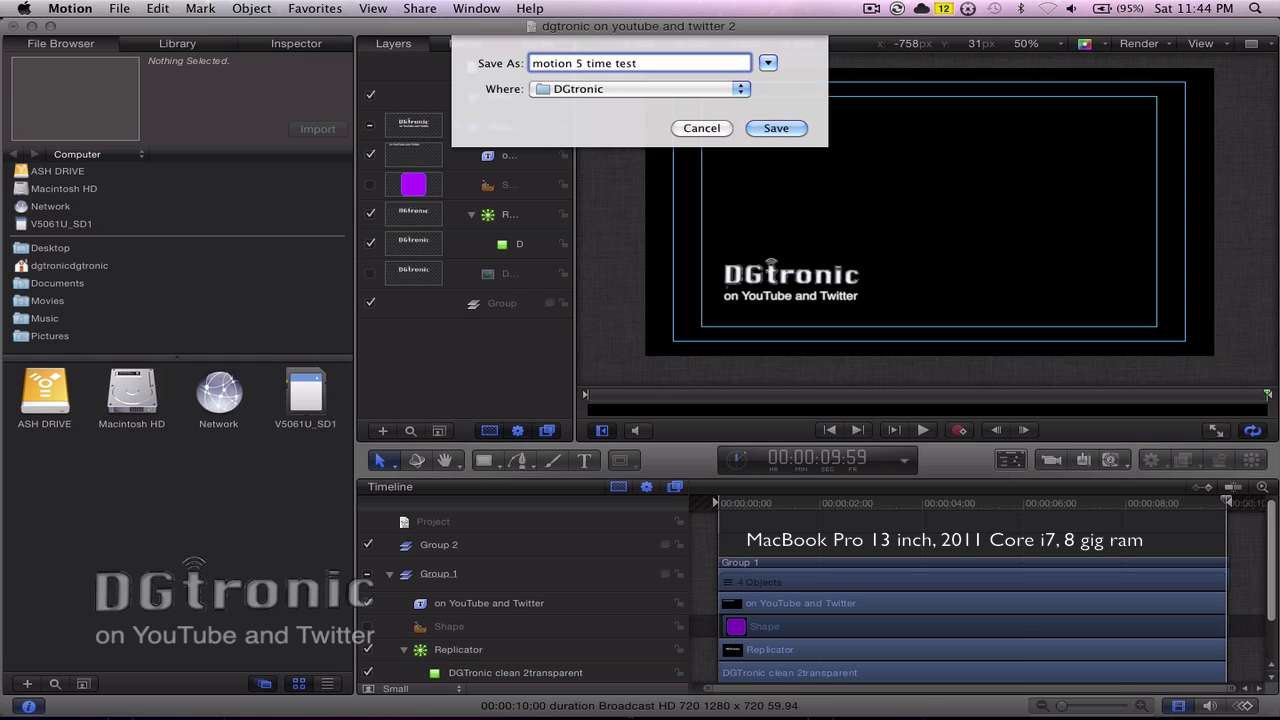
click(721, 90)
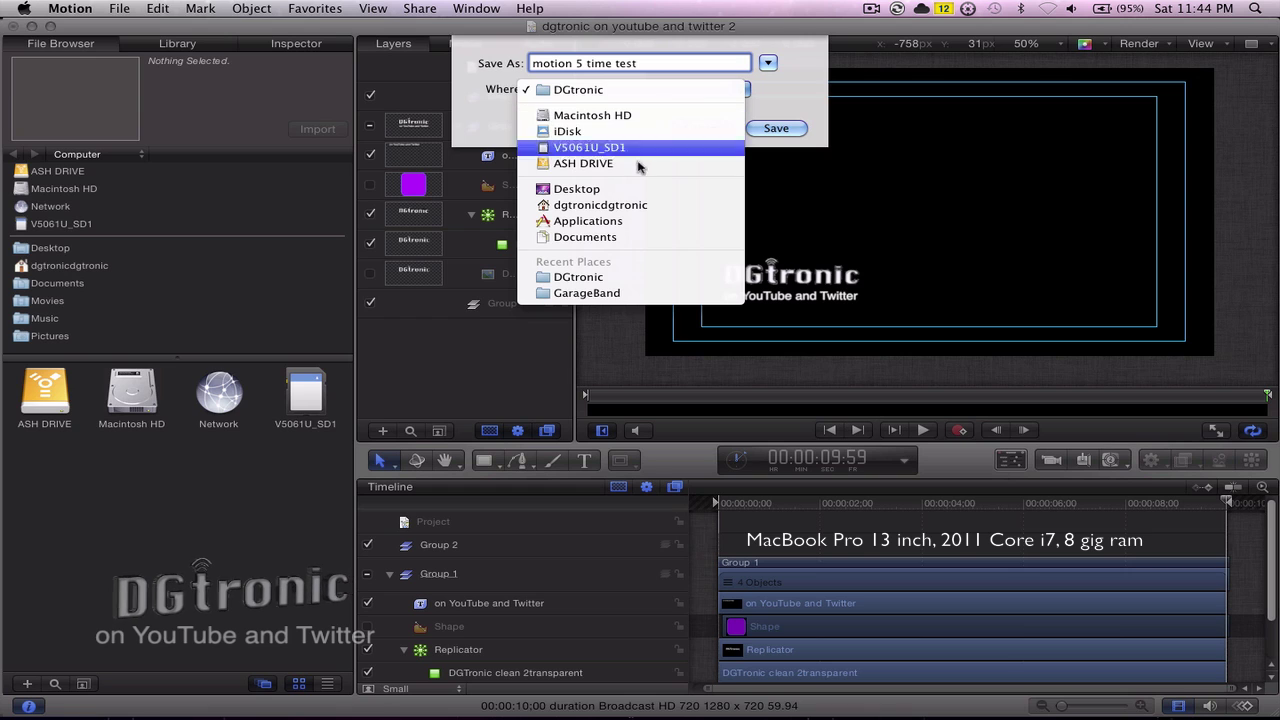
click(629, 190)
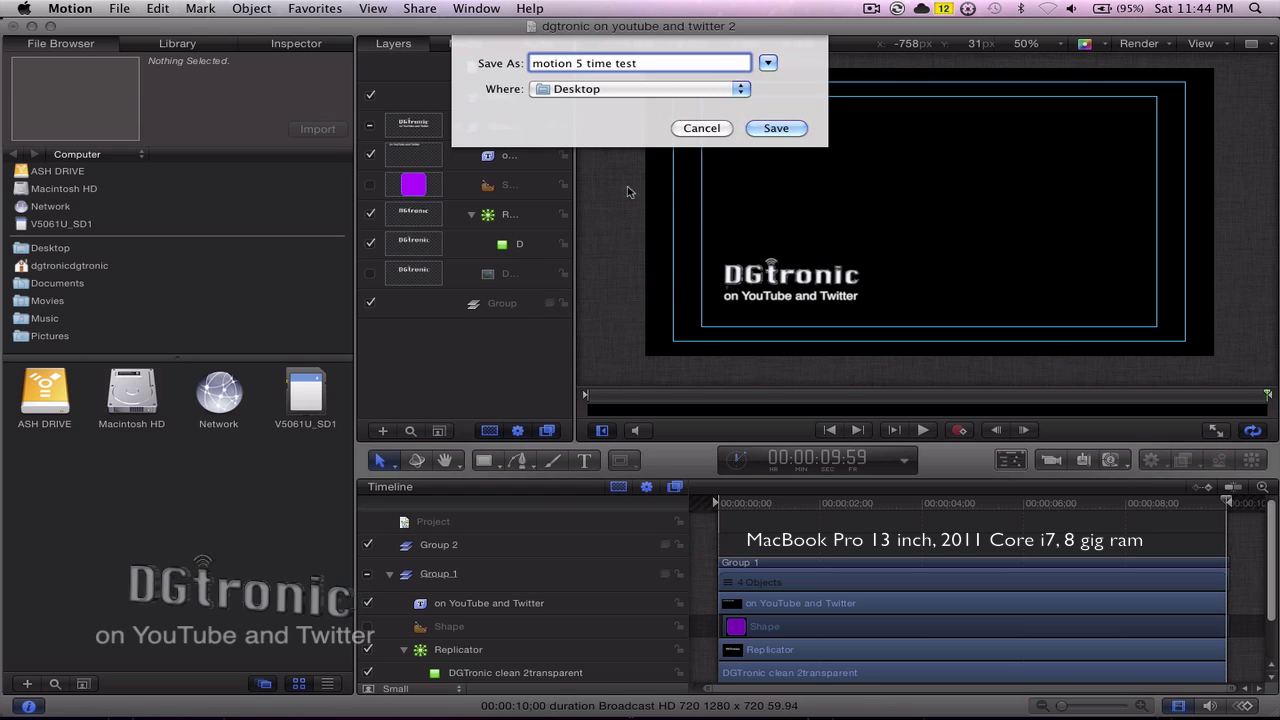
click(777, 129)
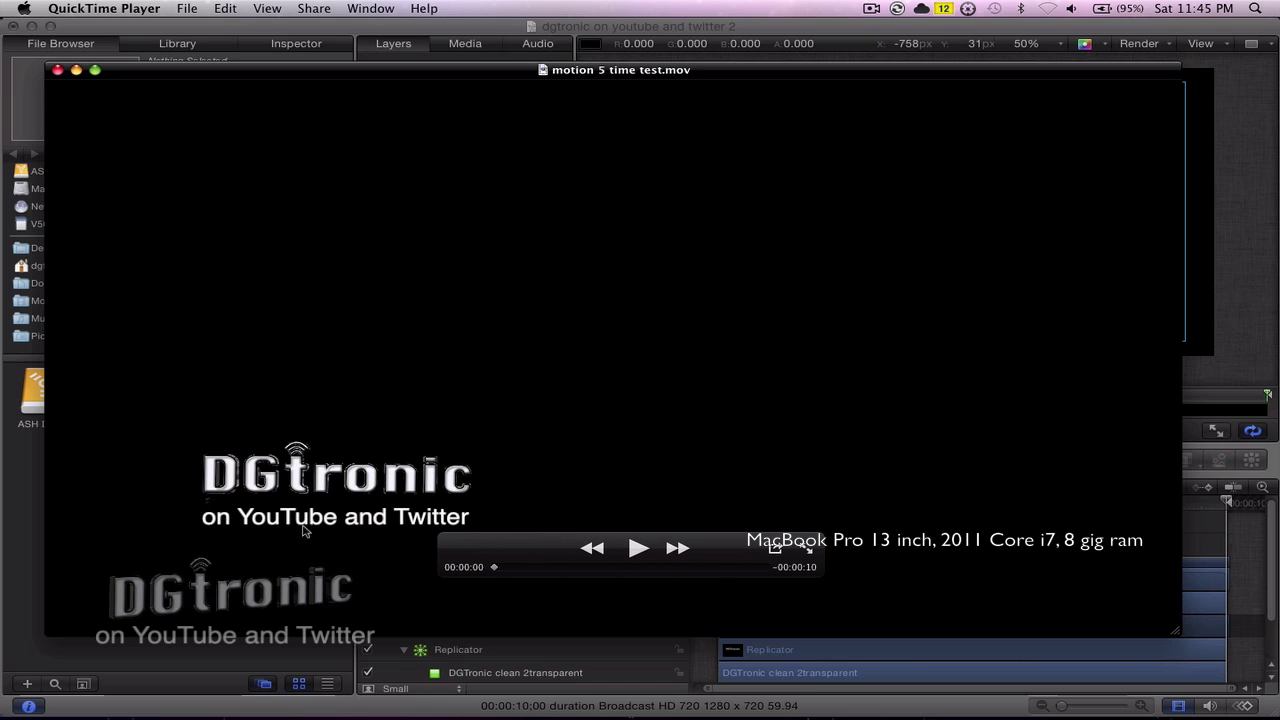
Play the exported movie in QuickTime Player, close it, and switch back to Motion with the Network location selected
click(638, 549)
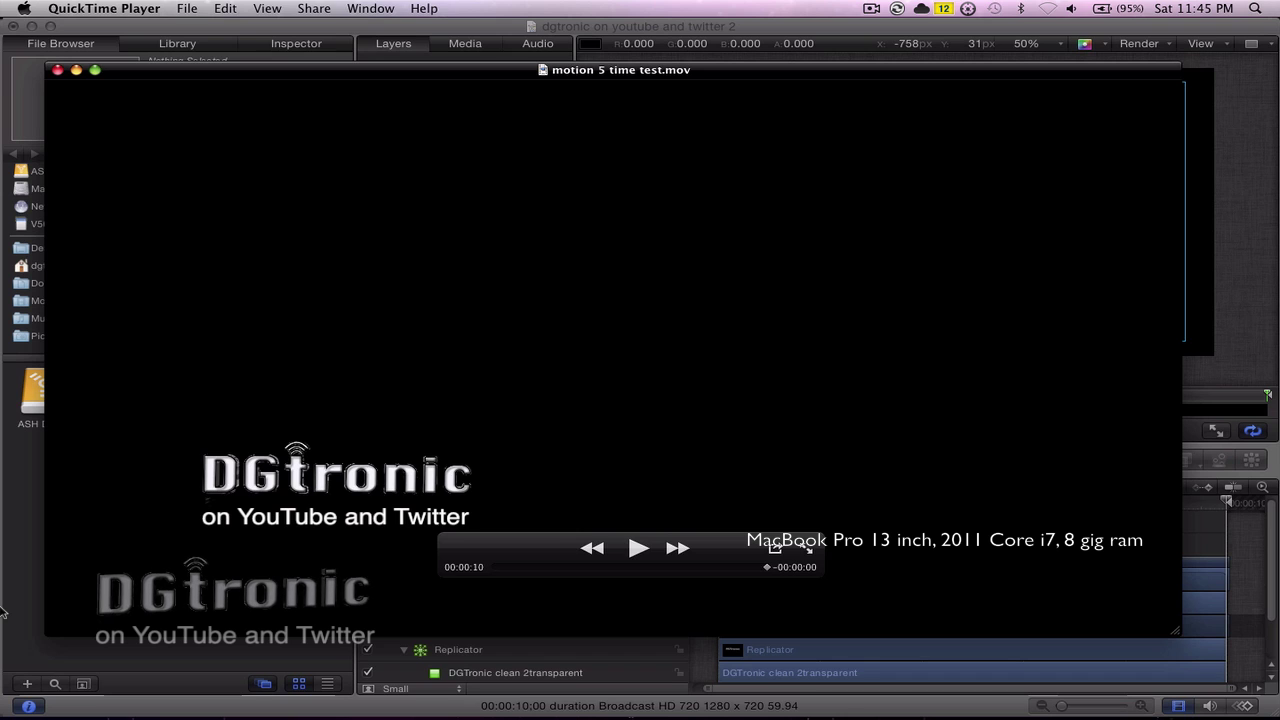
click(57, 71)
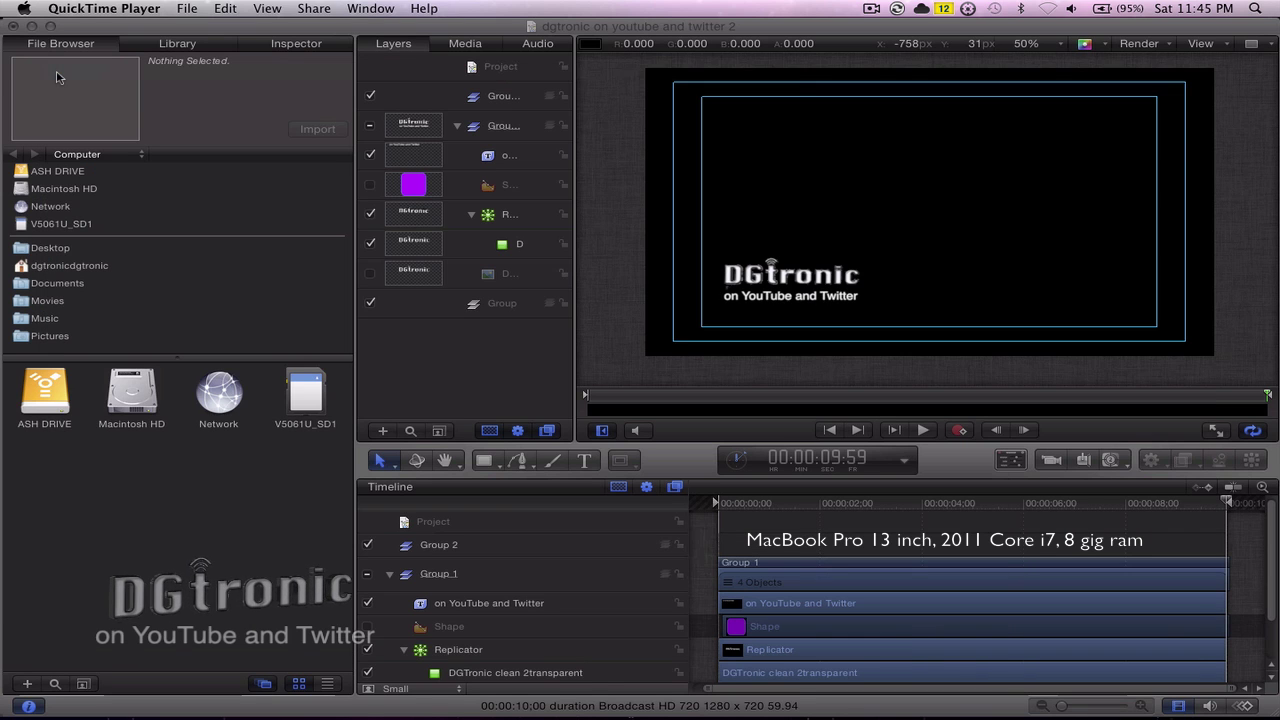
click(209, 208)
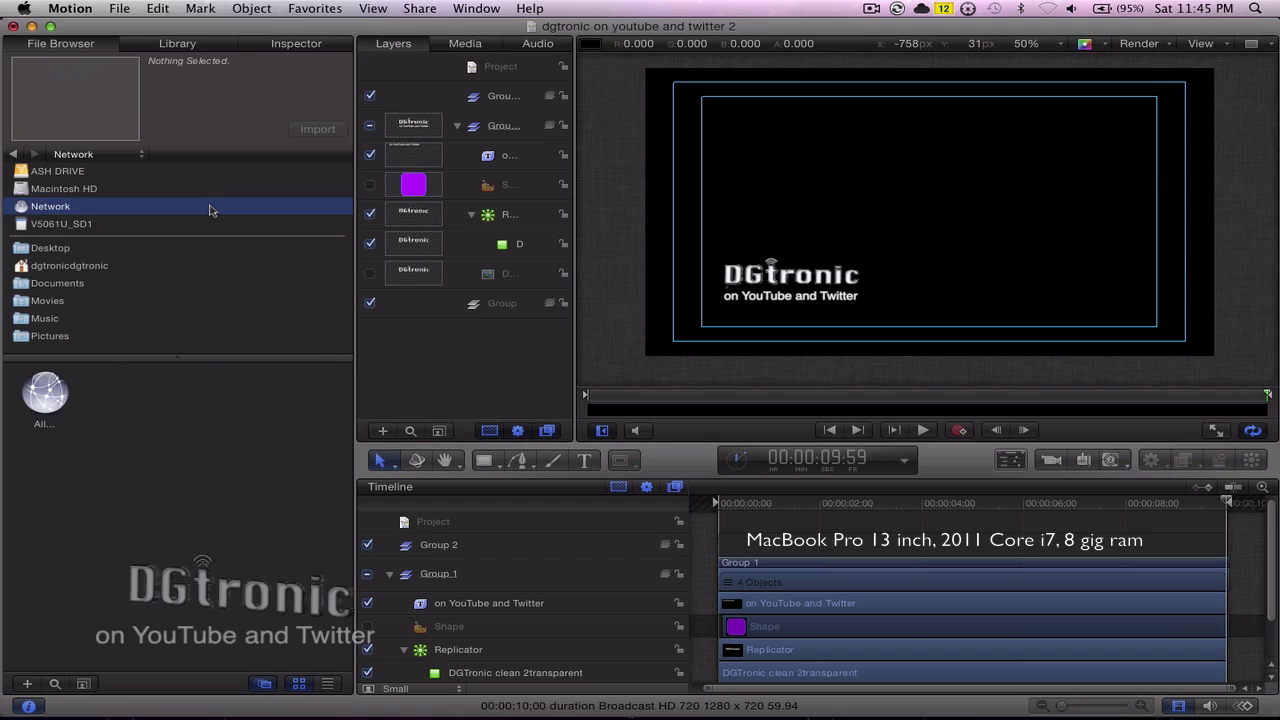